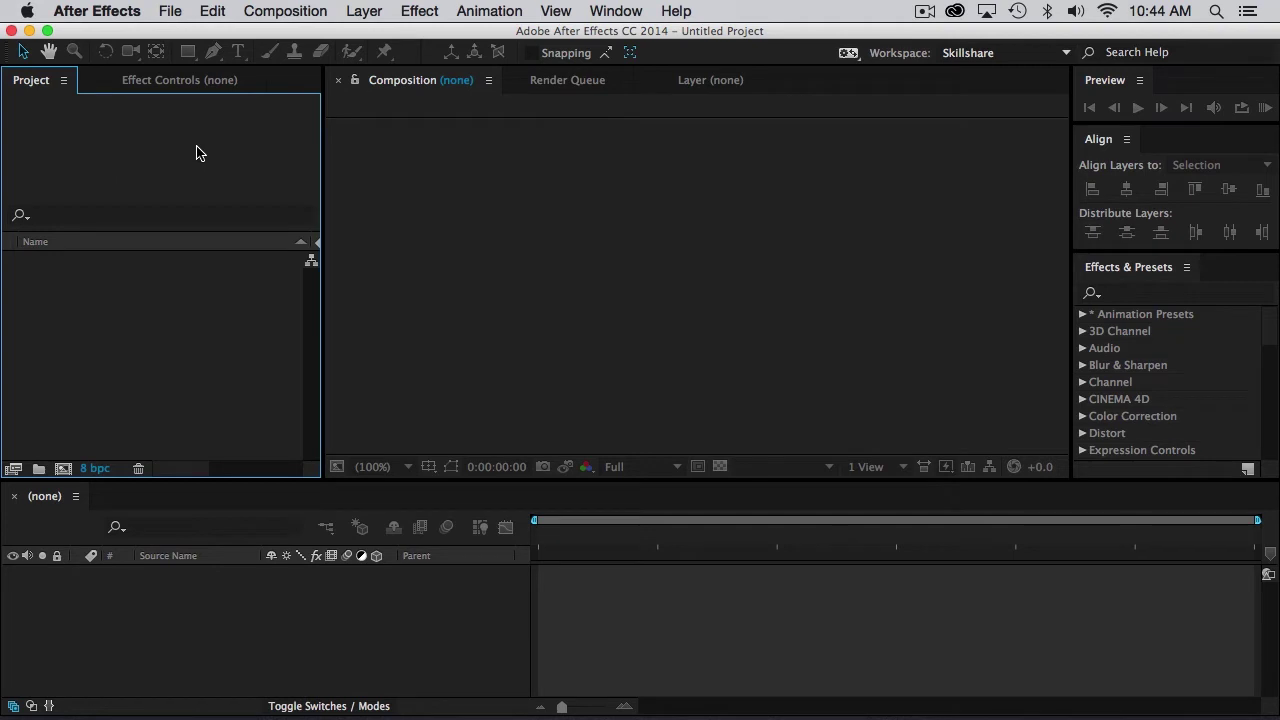
left_click(604, 11)
scroll(650, 130, "down", 3)
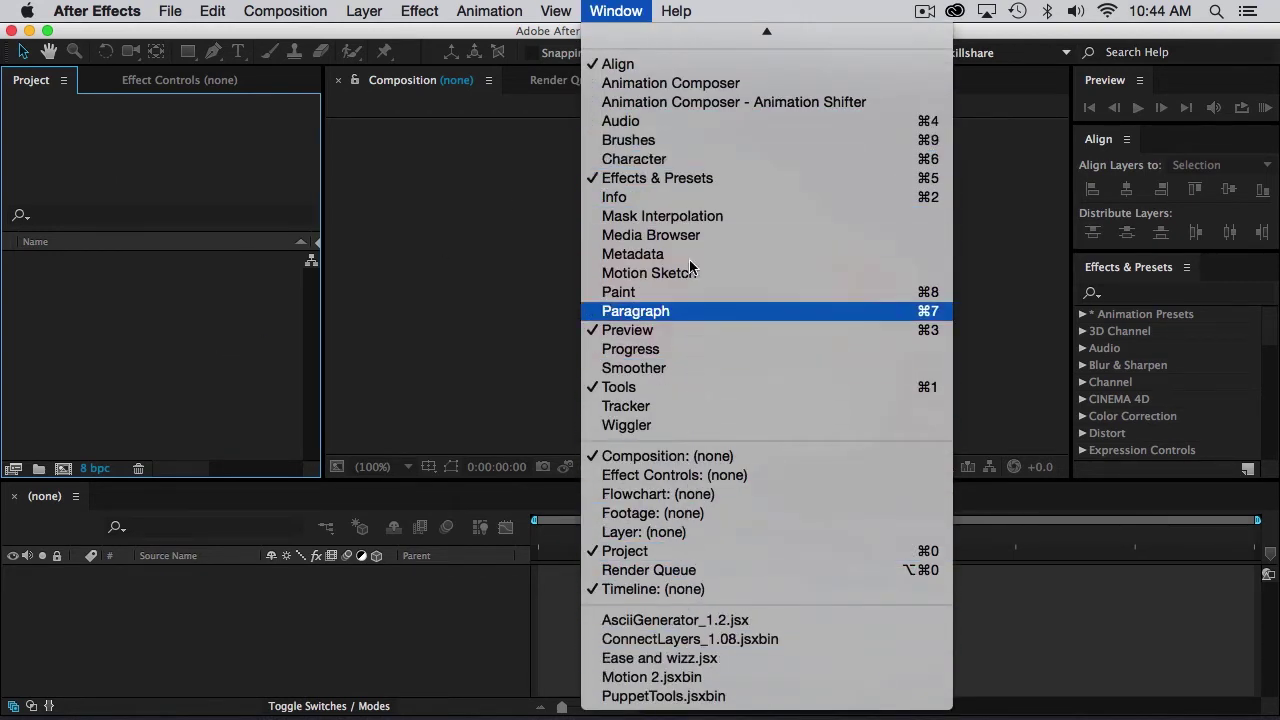
left_click(512, 163)
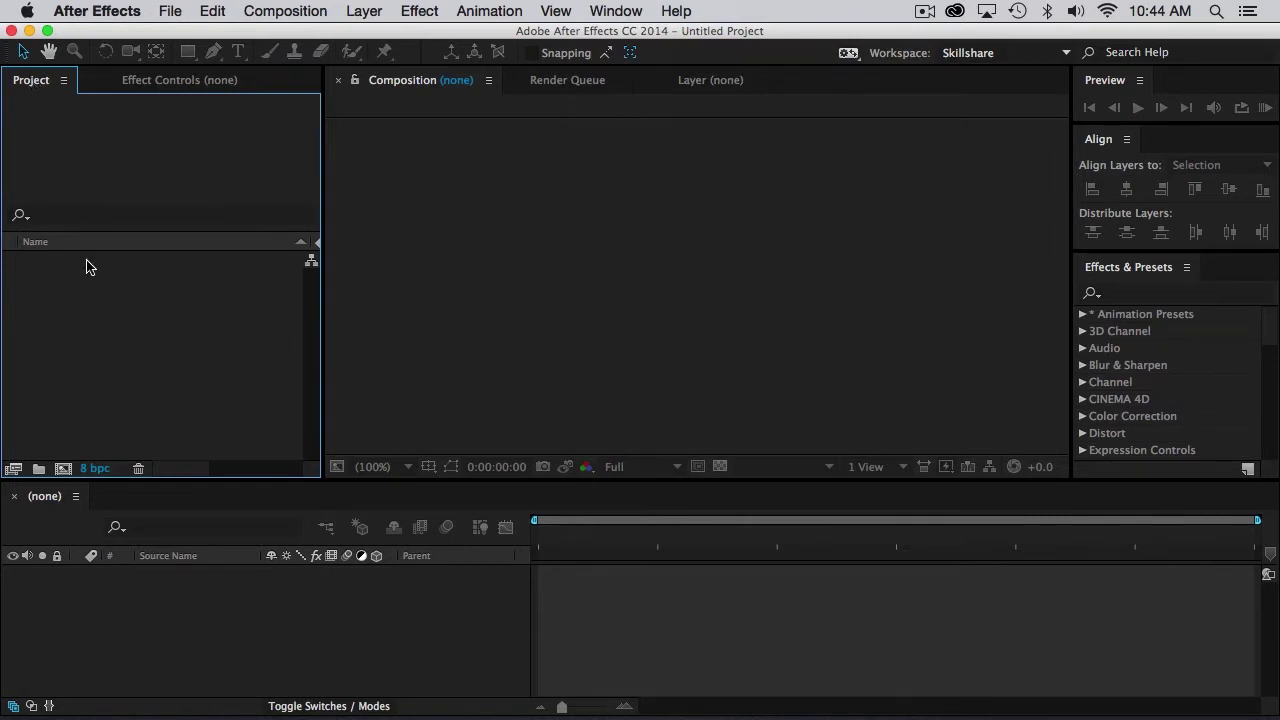
Import House.ai from the sample project's Images folder as footage.
right_click(188, 347)
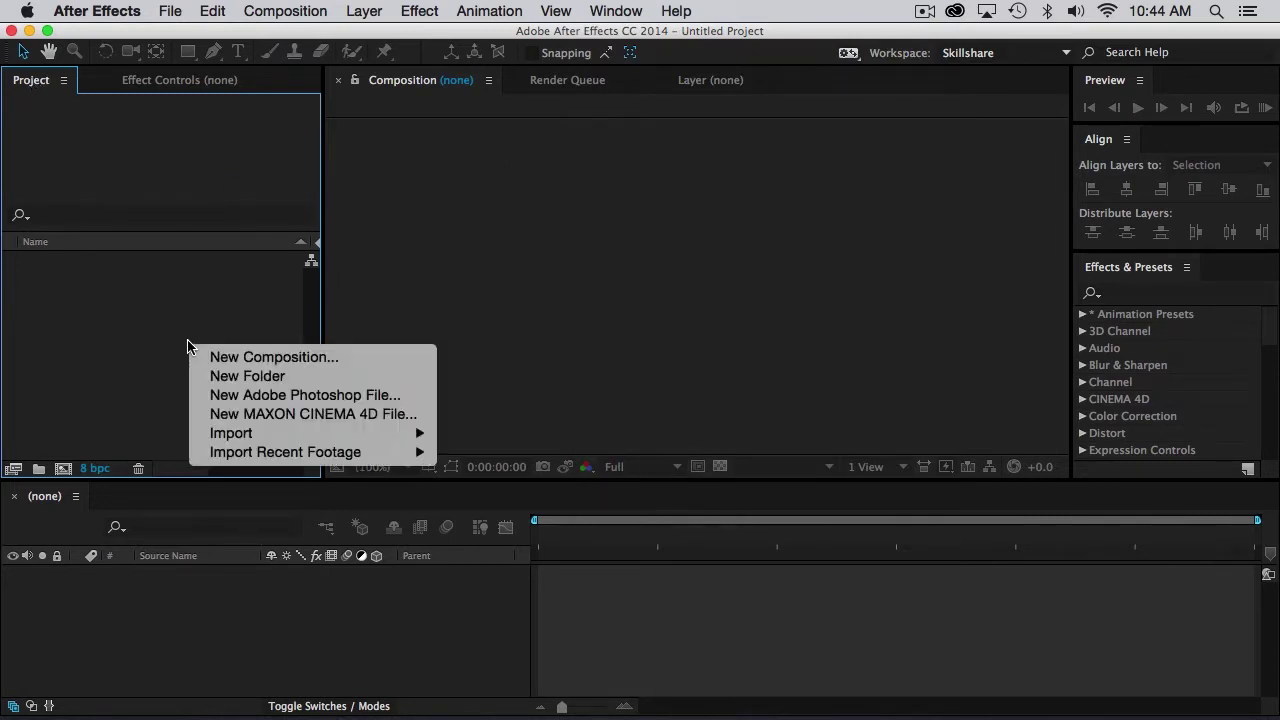
mouse_move(238, 436)
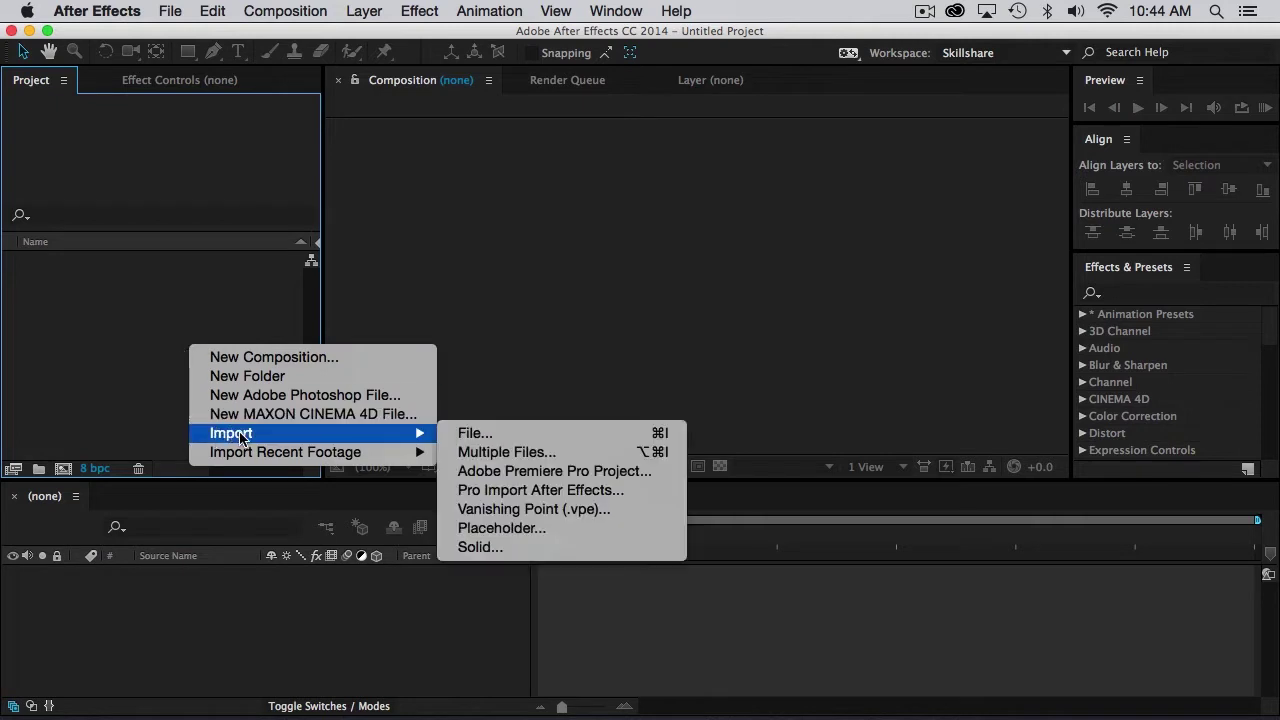
left_click(512, 436)
left_click(673, 97)
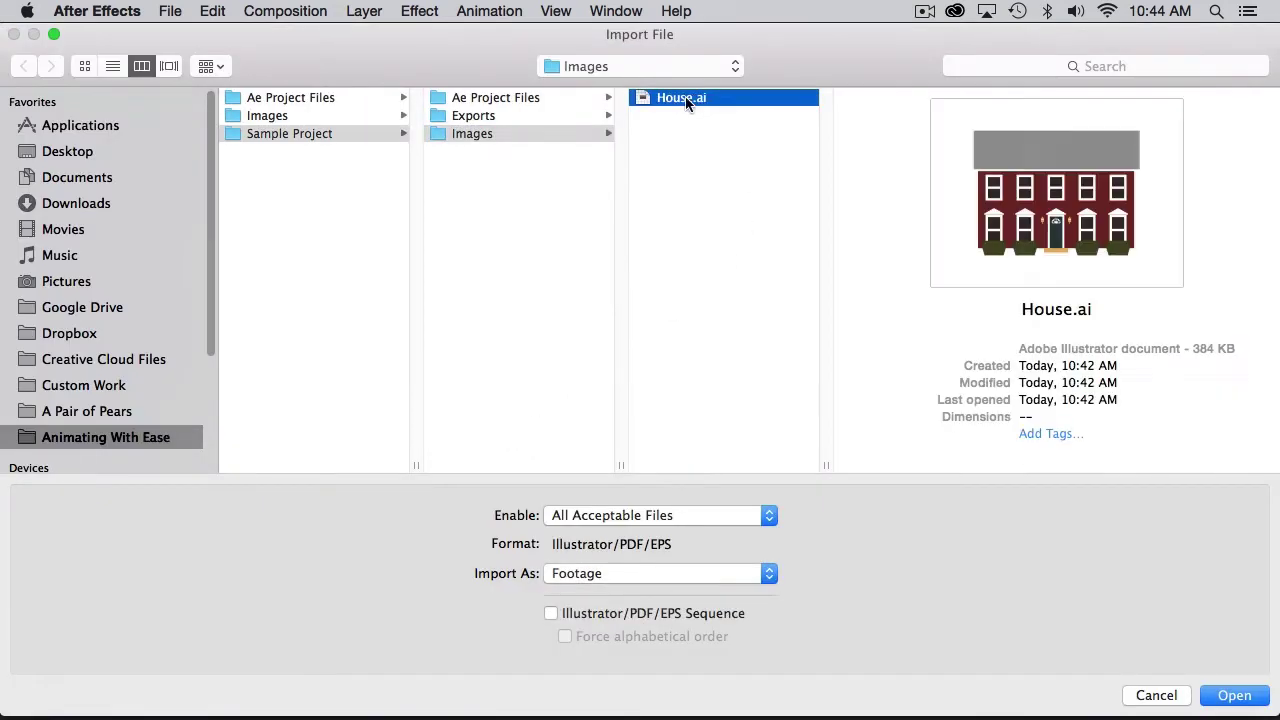
left_click(1230, 697)
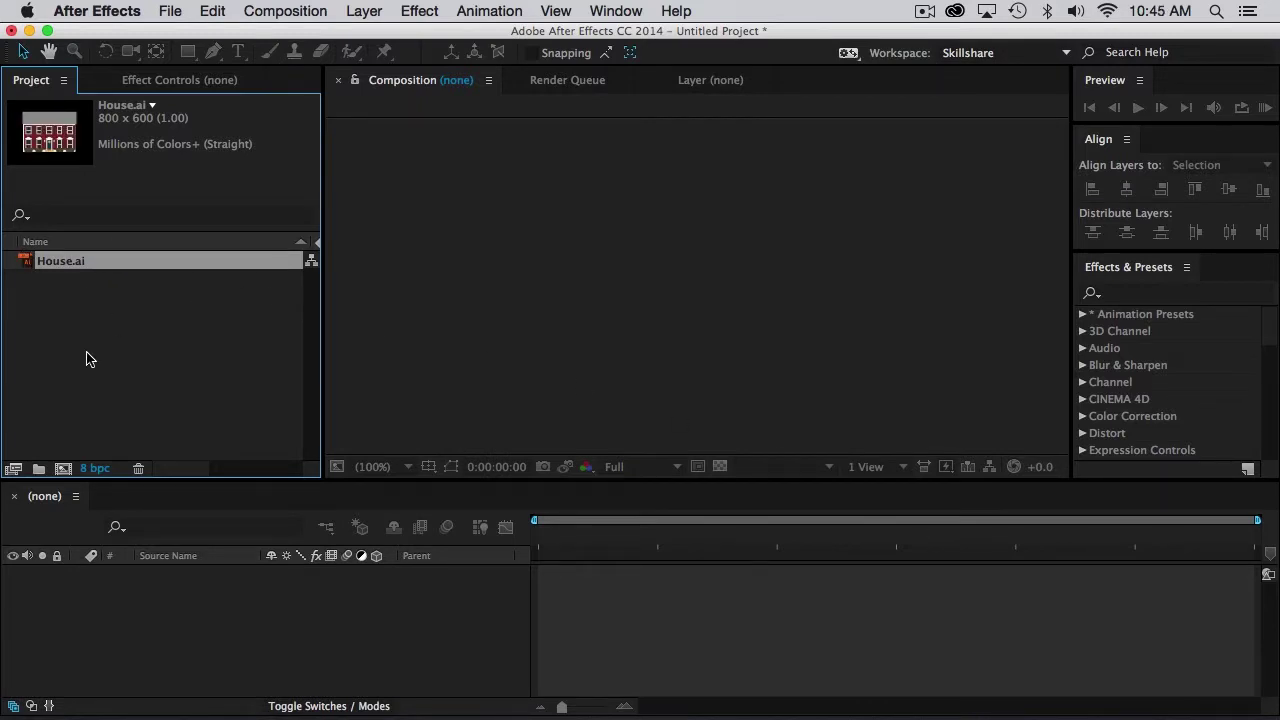
Create an 800 x 600 px composition at 30 fps lasting 20 seconds and place House.ai in it.
left_click(63, 469)
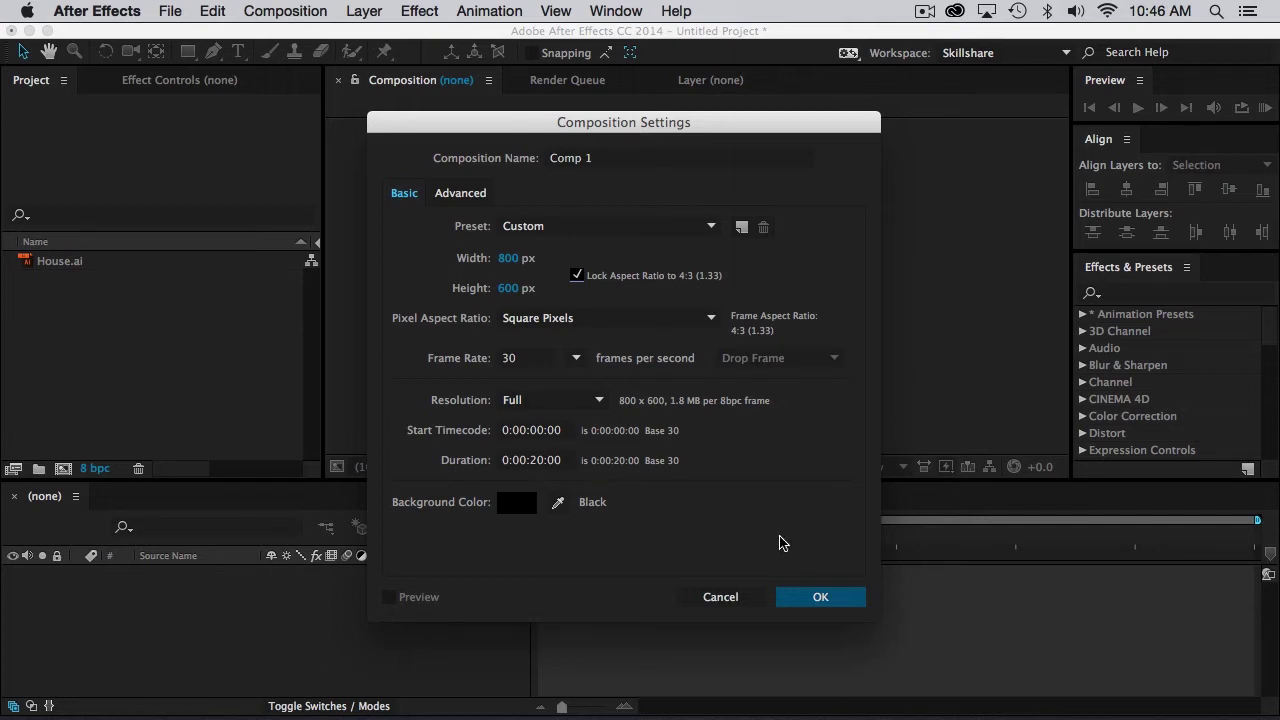
left_click(809, 598)
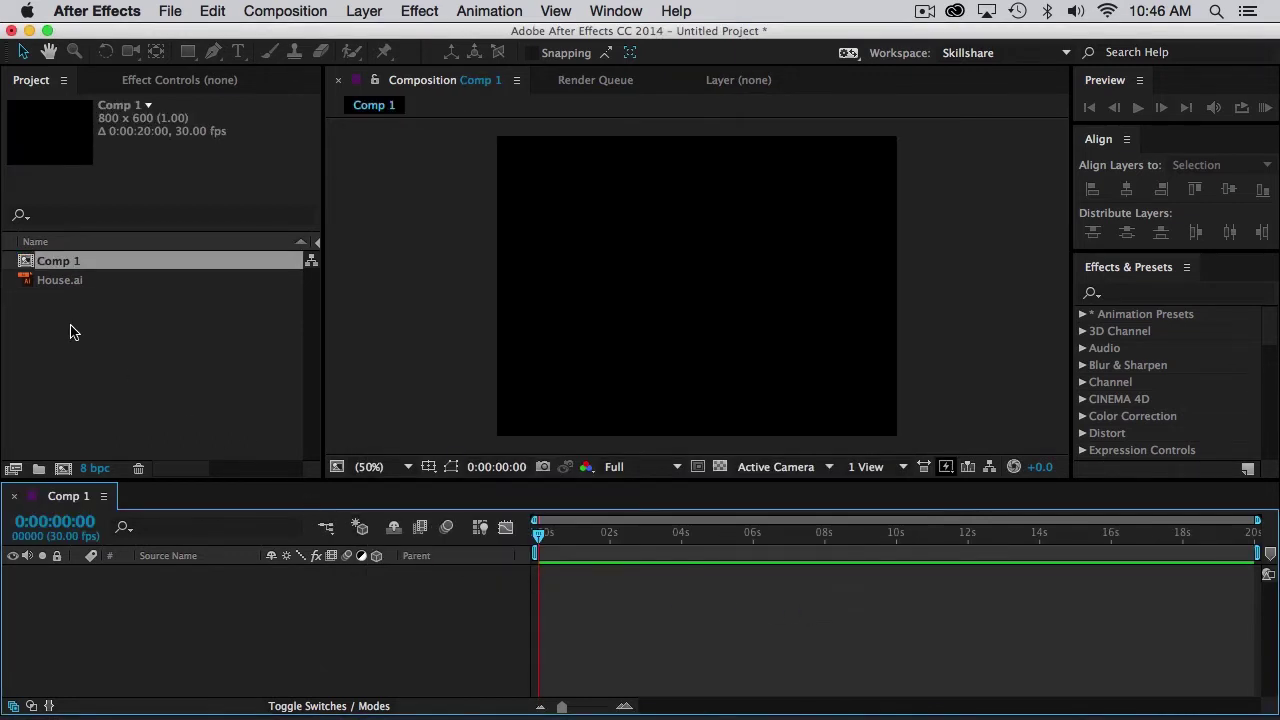
left_click(70, 281)
left_click_drag(45, 285, 692, 300)
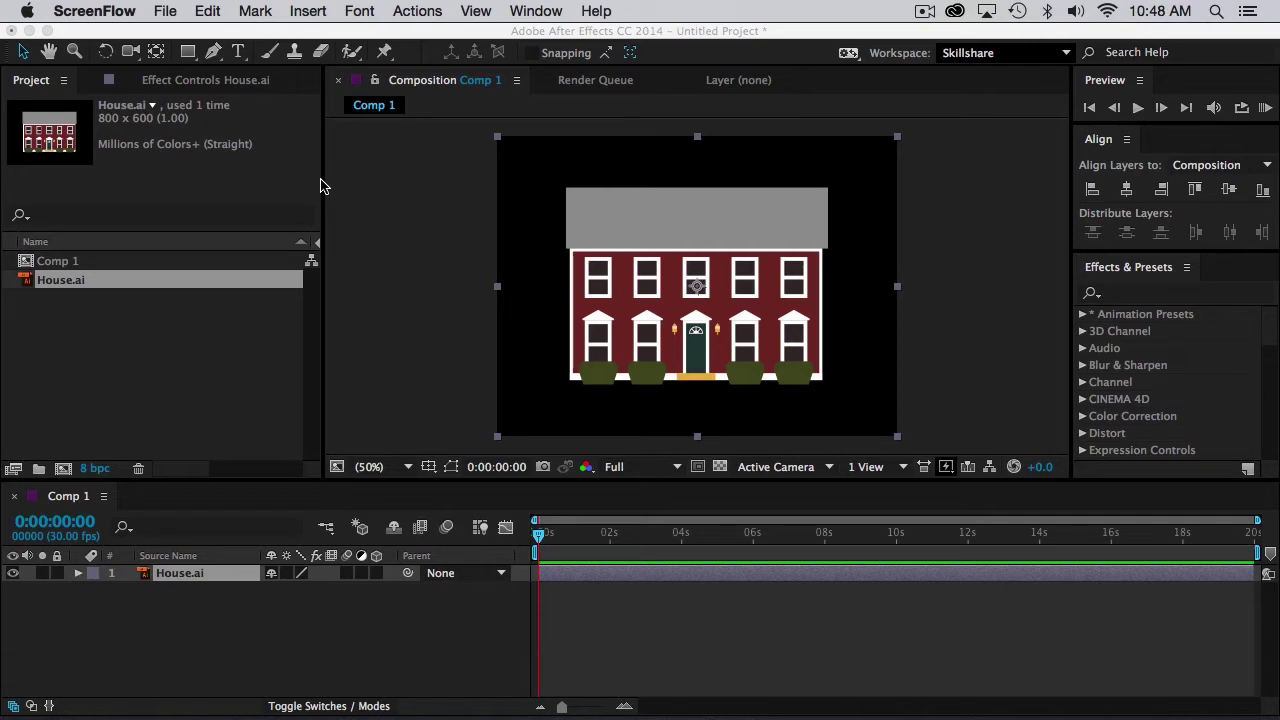
Create shapes from the House.ai vector layer.
right_click(662, 297)
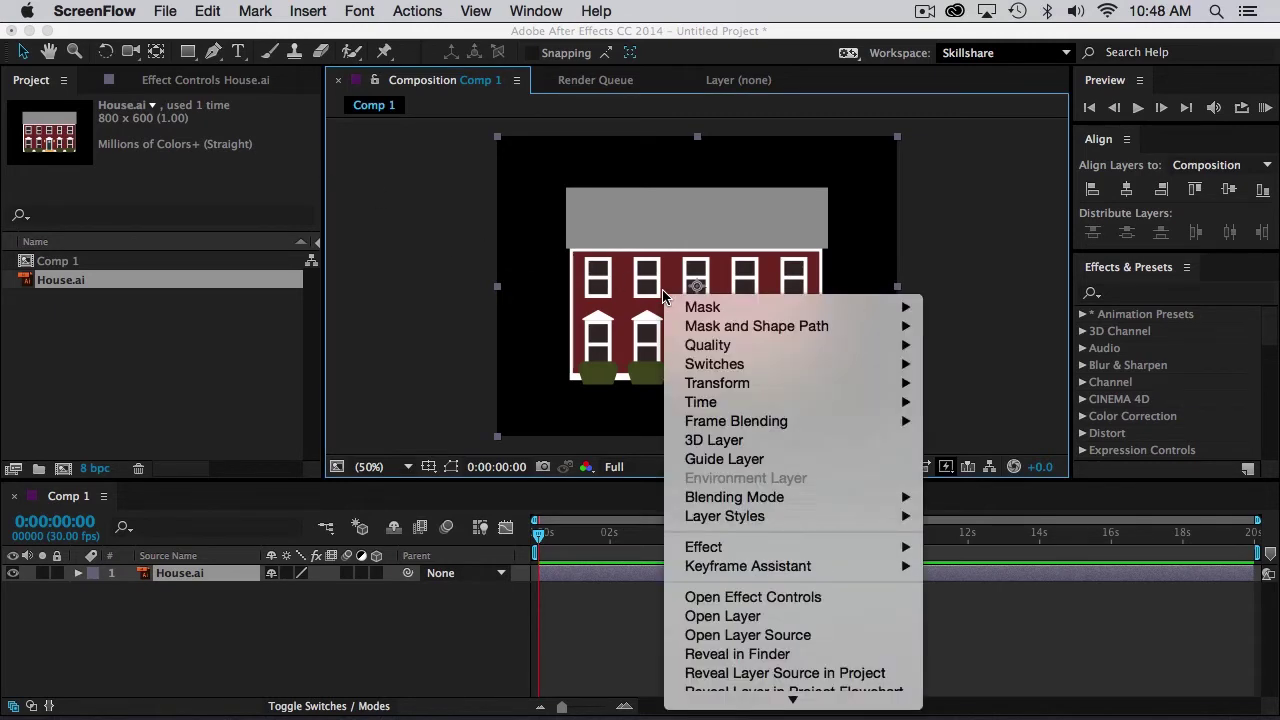
scroll(700, 380, "down", 8)
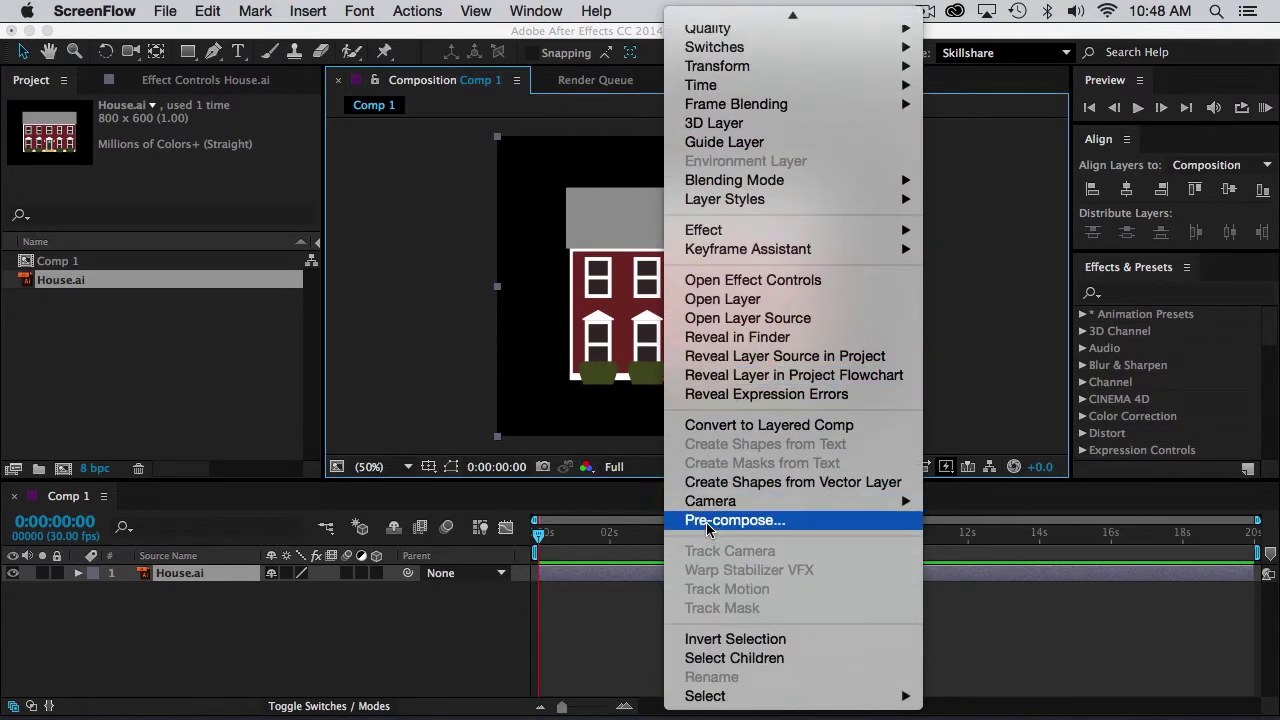
left_click(840, 490)
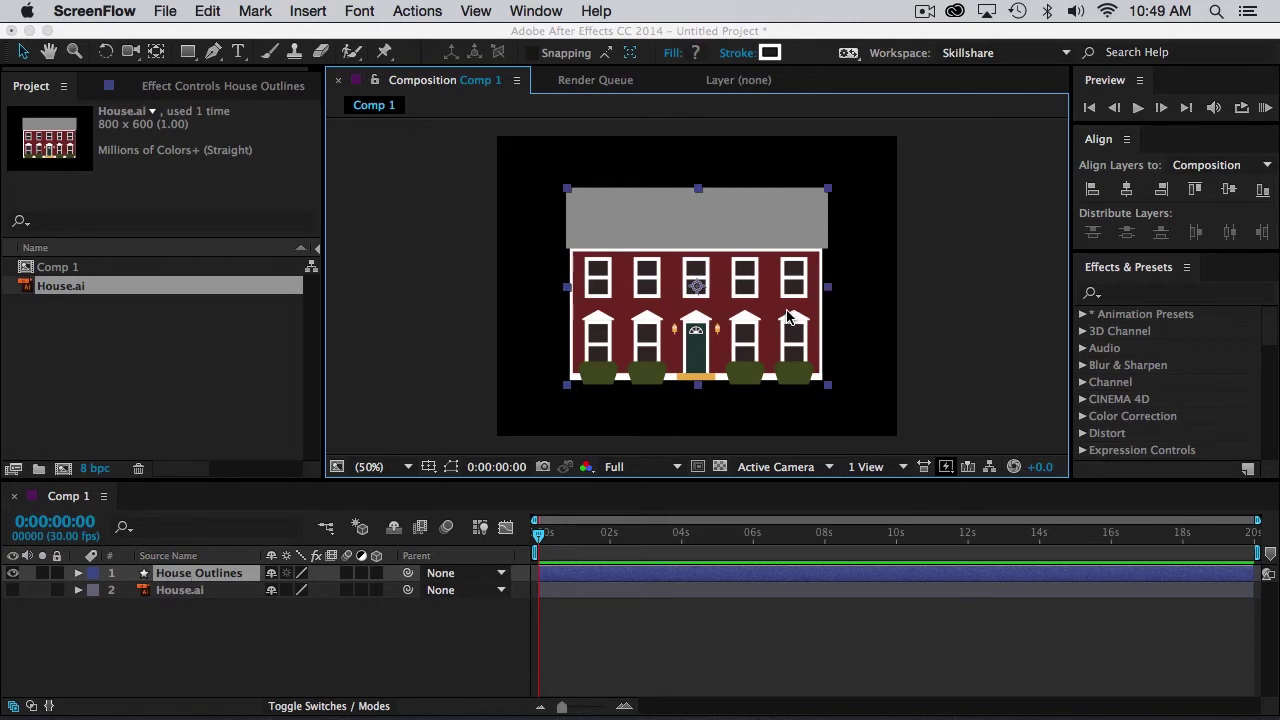
Expand the contents of the House Outlines layer and enlarge the timeline area to show more of its groups.
left_click(80, 578)
left_click(79, 574)
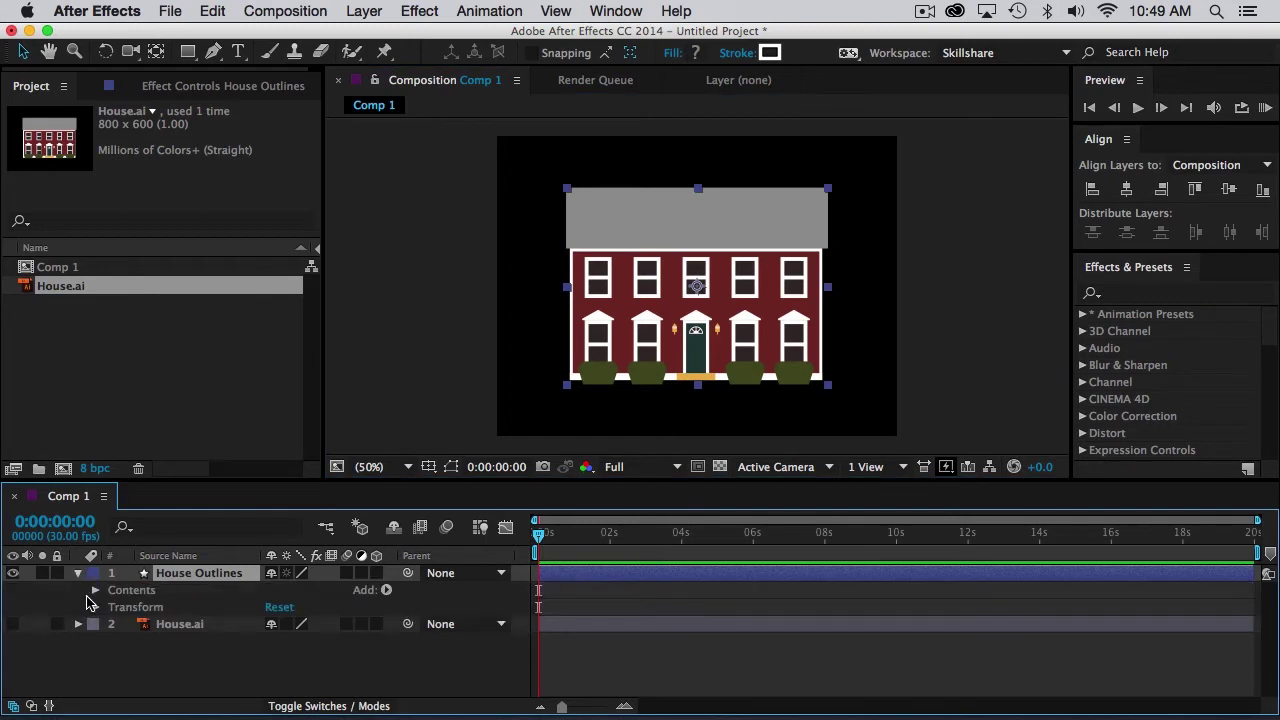
left_click(95, 597)
scroll(150, 605, "down", 10)
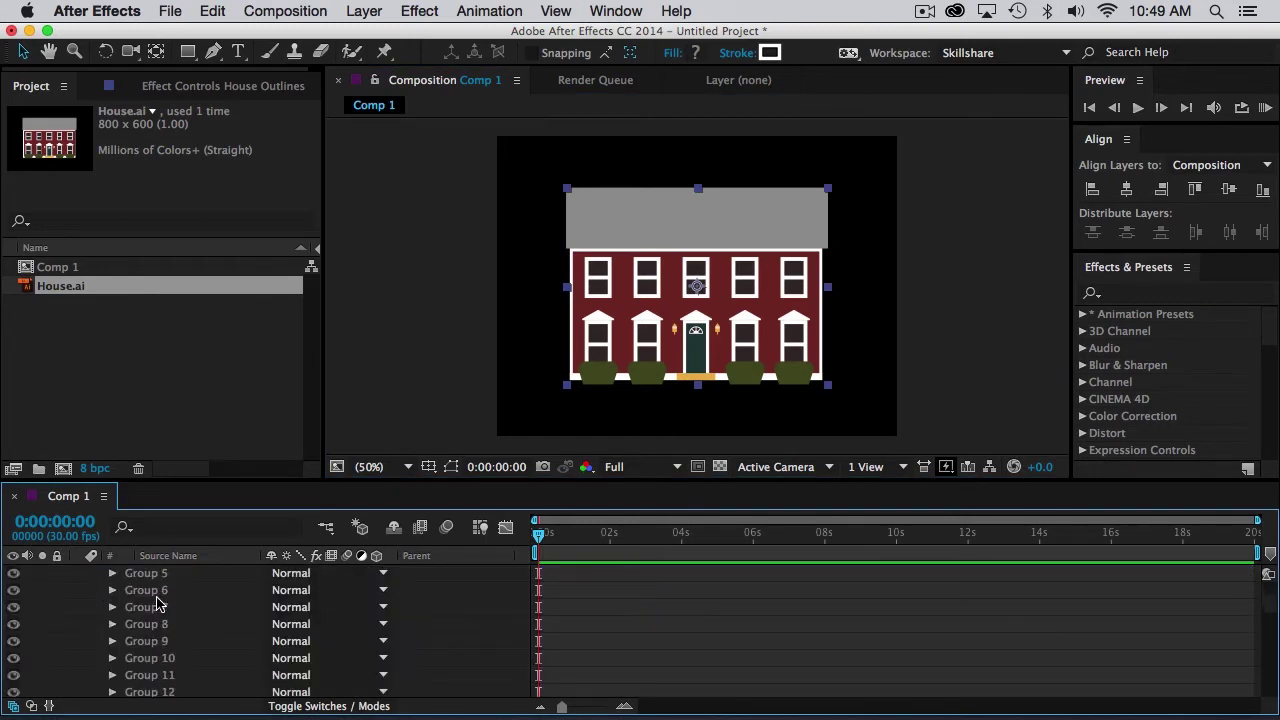
scroll(155, 603, "down", 15)
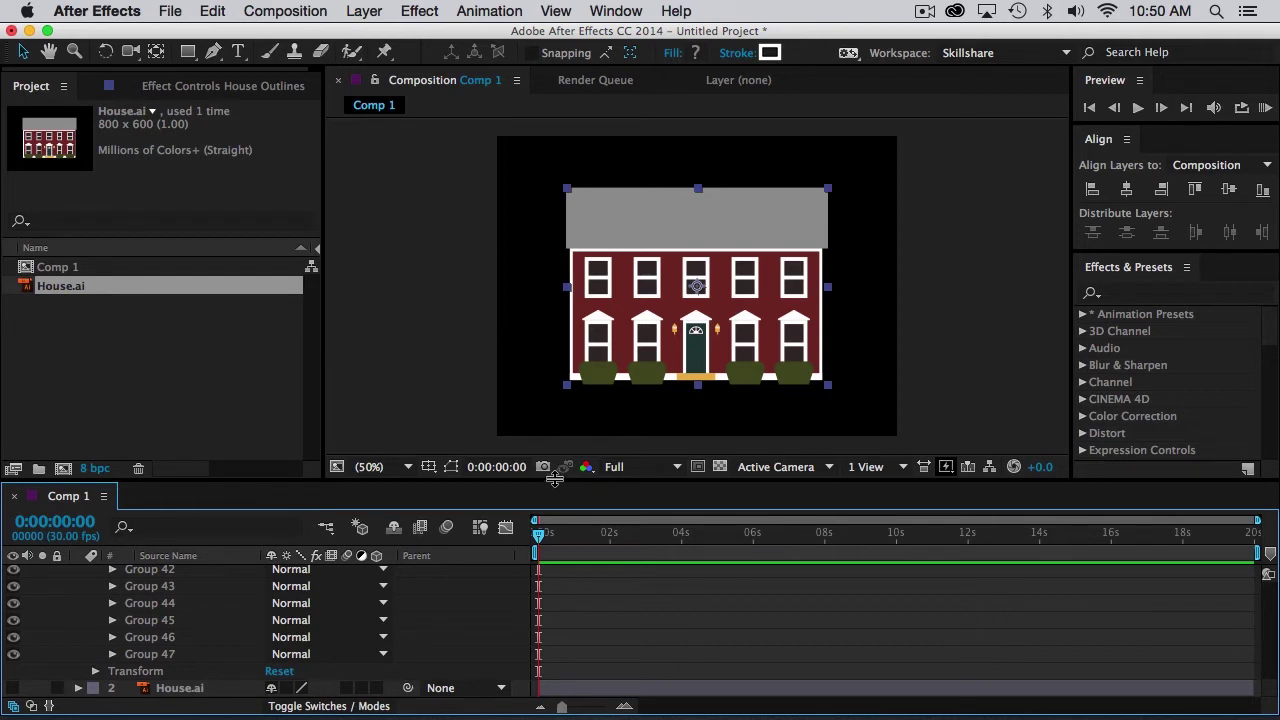
left_click_drag(549, 480, 560, 318)
scroll(178, 545, "up", 10)
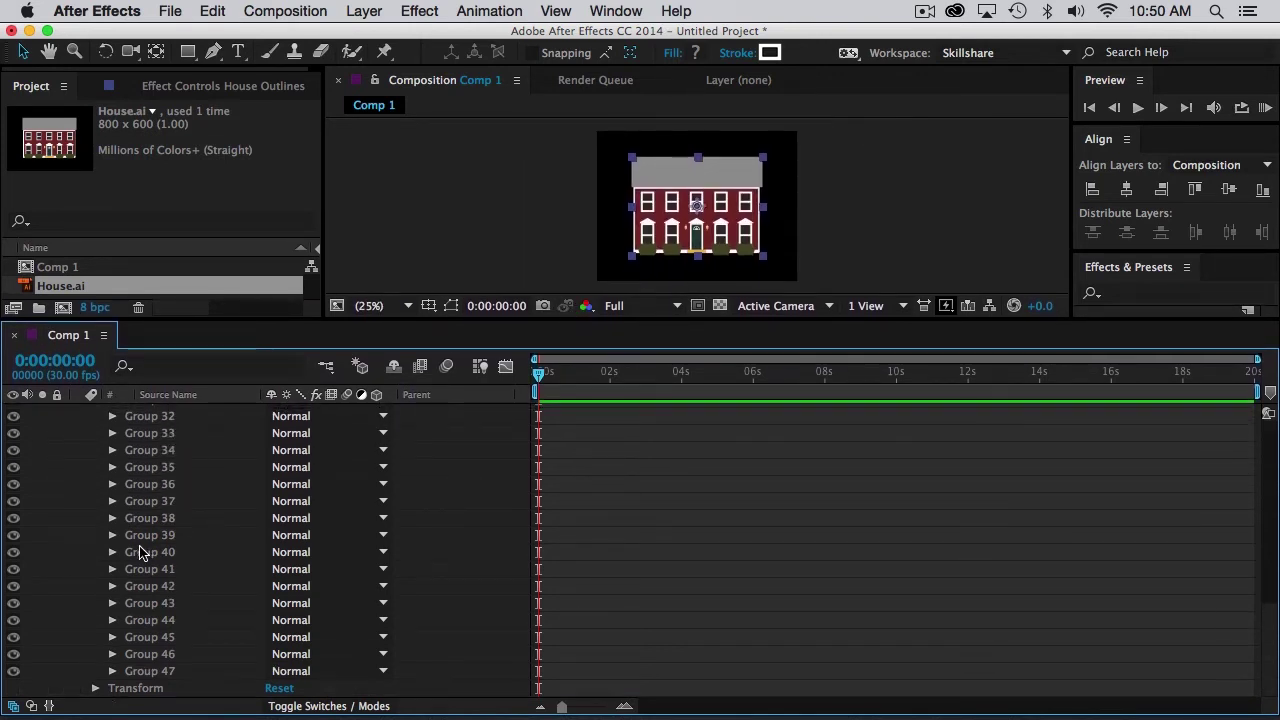
Combine Groups 1 to 4, which form the lamp on the right of the front door, into one group.
left_click(147, 446)
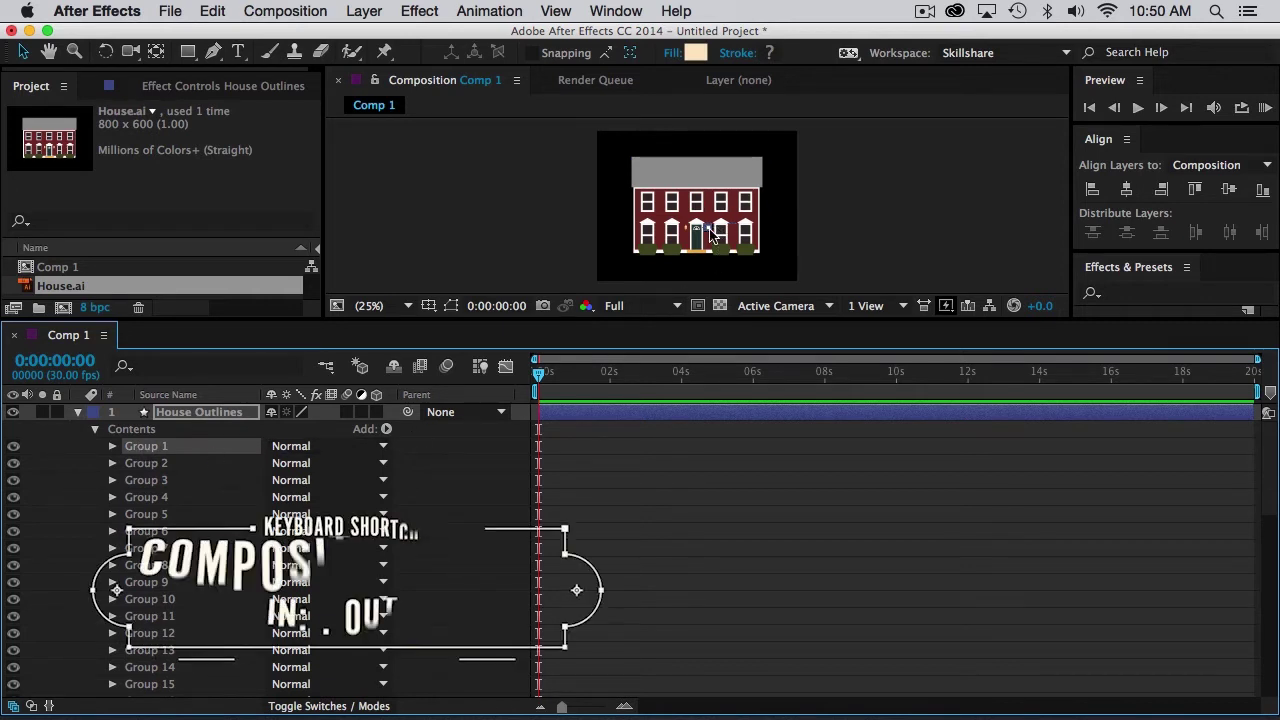
key("period")
key("period")
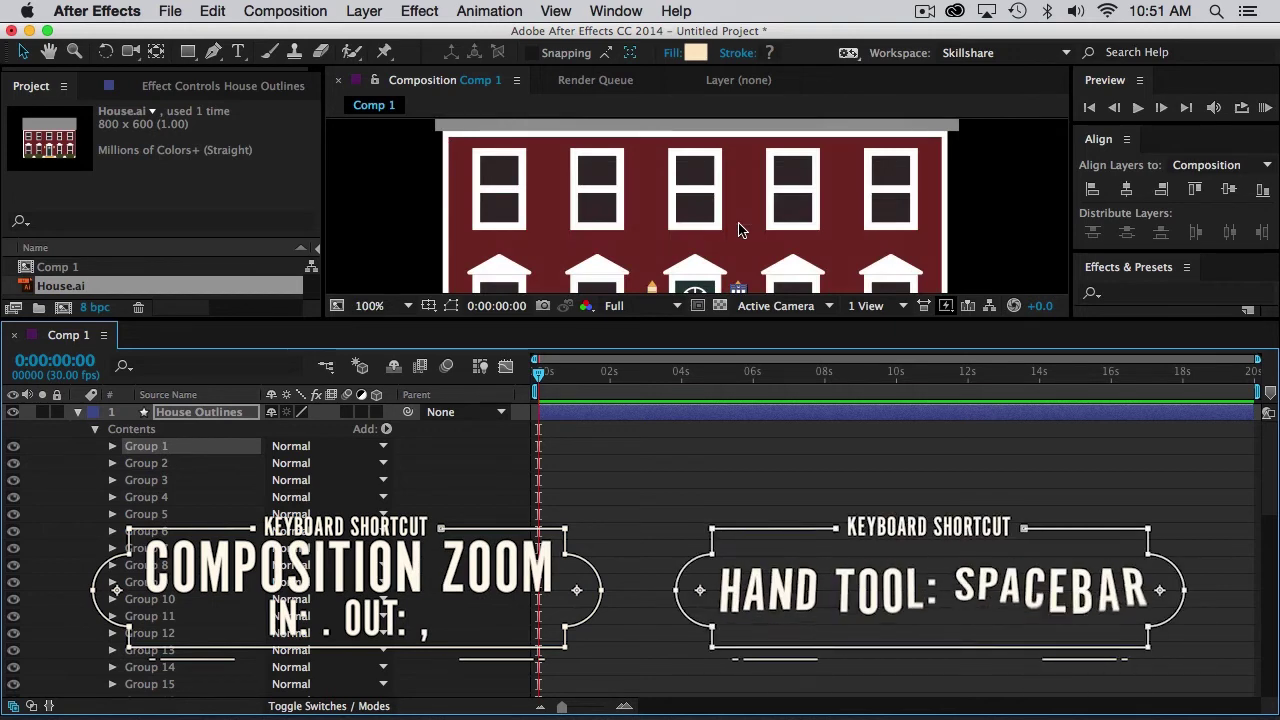
key("space")
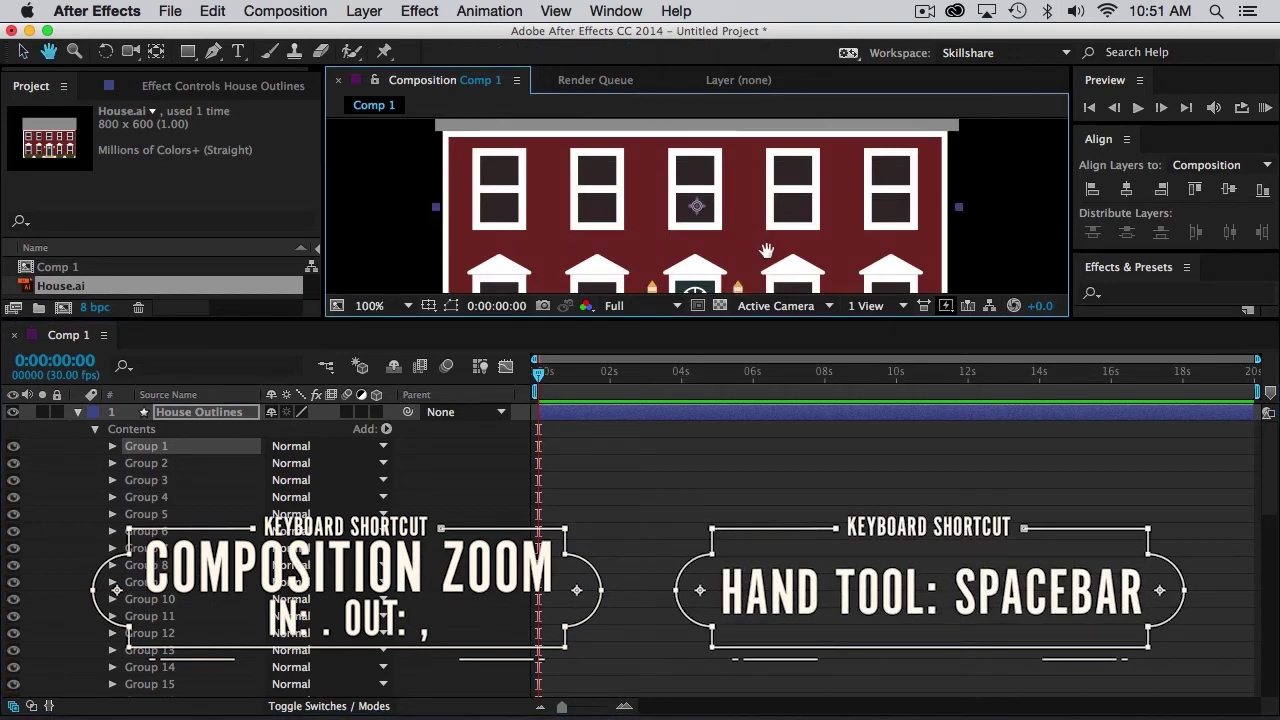
left_click_drag(768, 248, 725, 156)
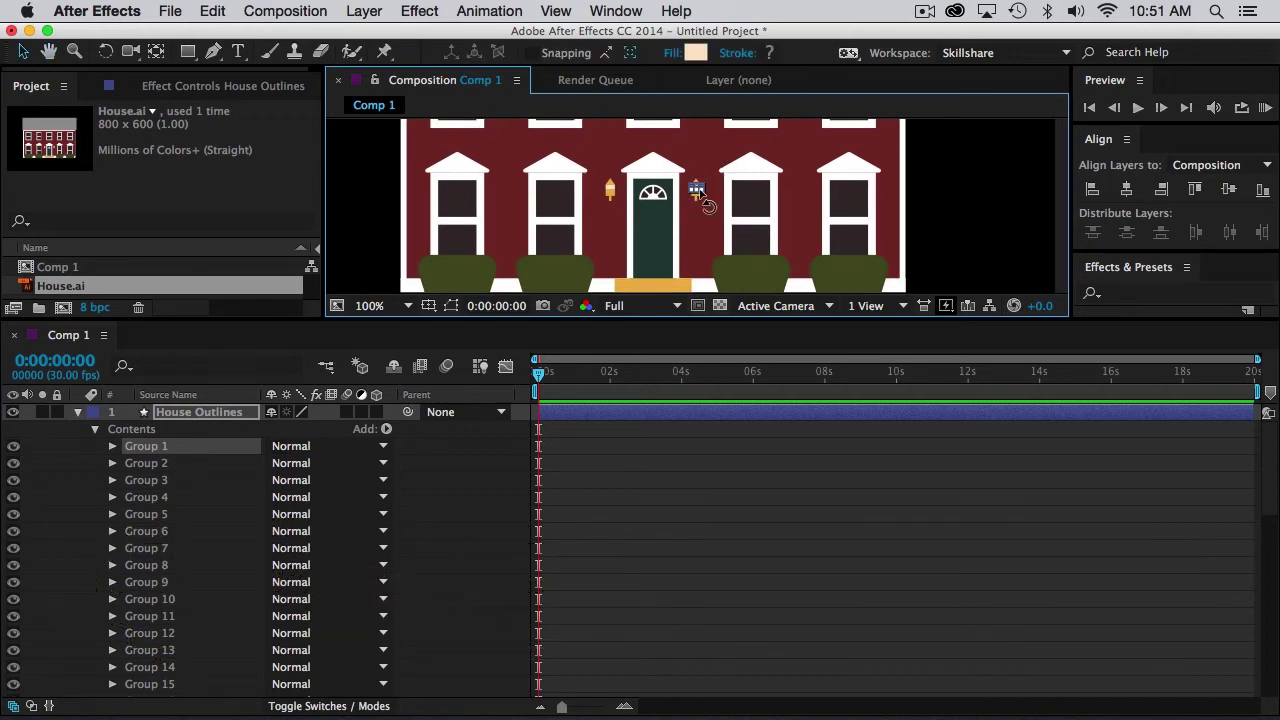
left_click(146, 497)
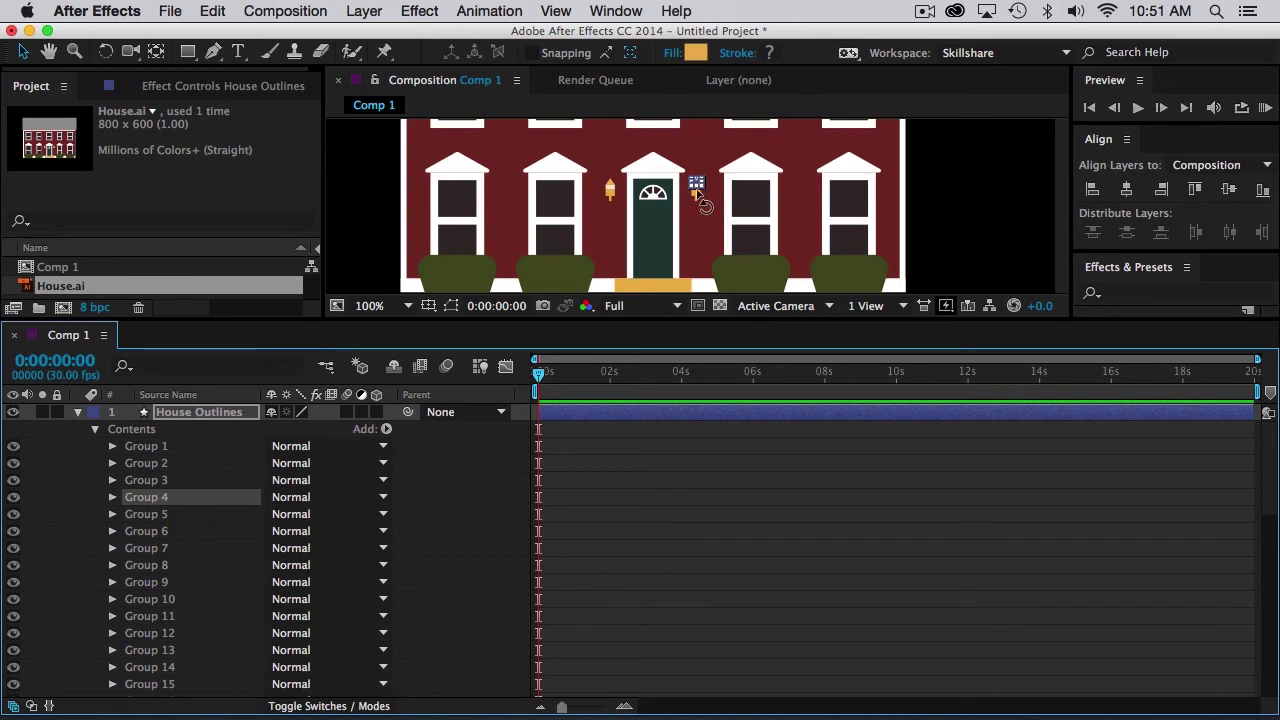
left_click(161, 450, "shift")
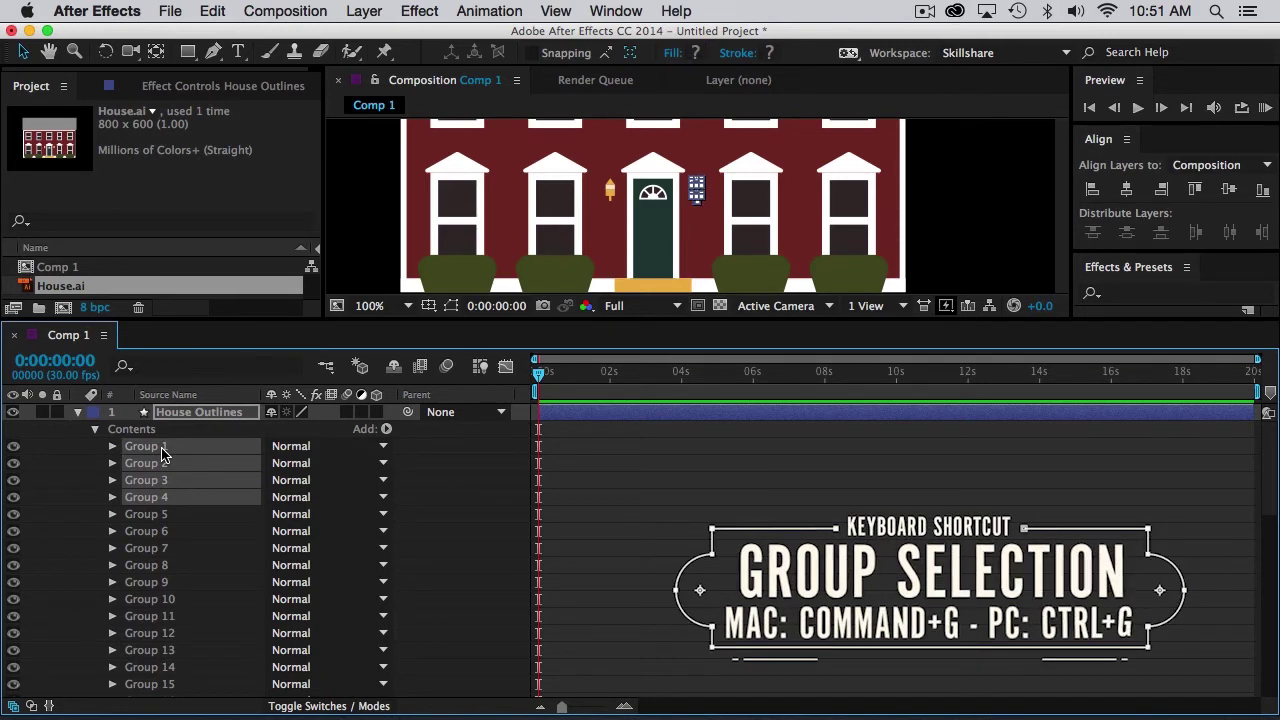
key("super+g")
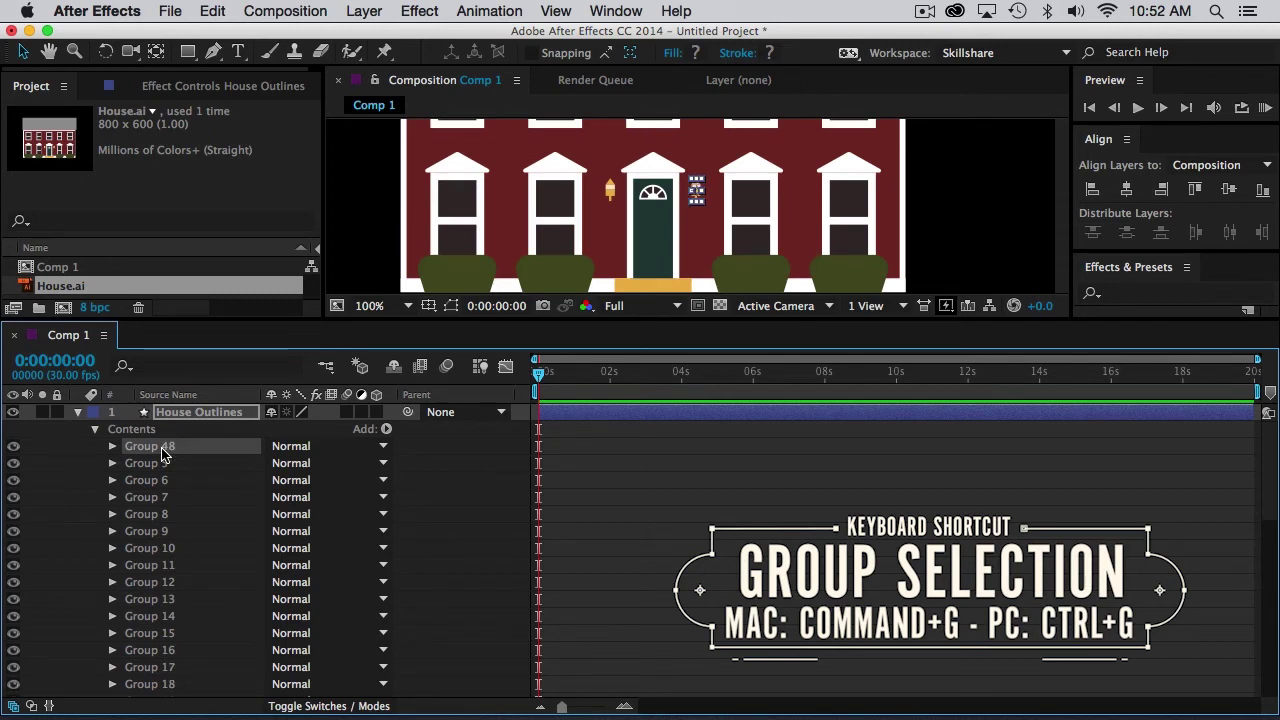
Rename the new group of the lamp right of the door as Right Lamp.
scroll(165, 450, "down", 1)
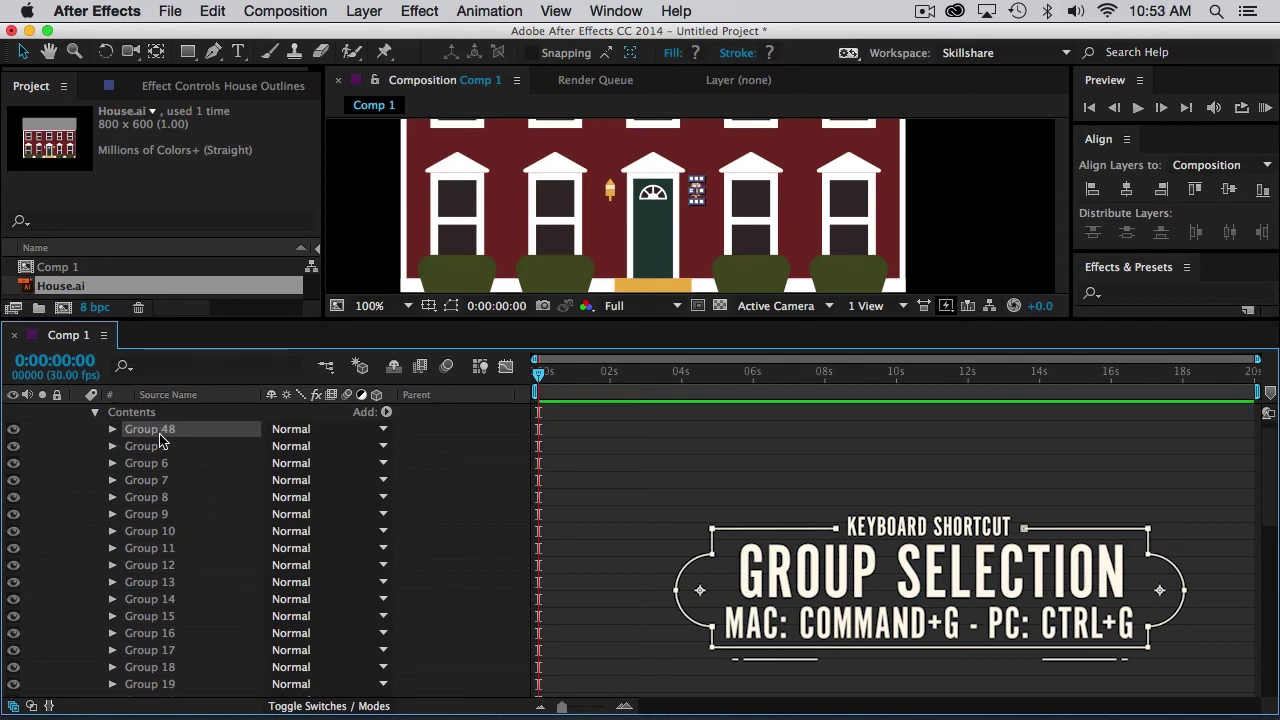
key("Return")
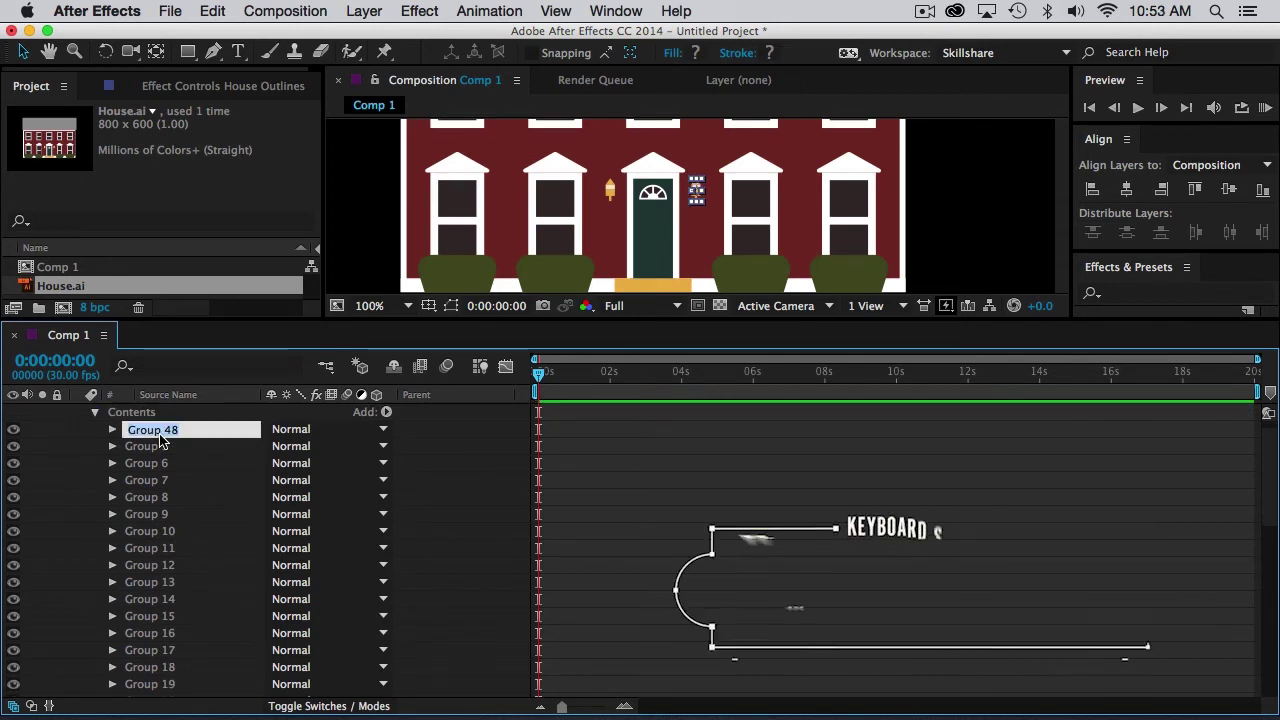
type("Right Lamp")
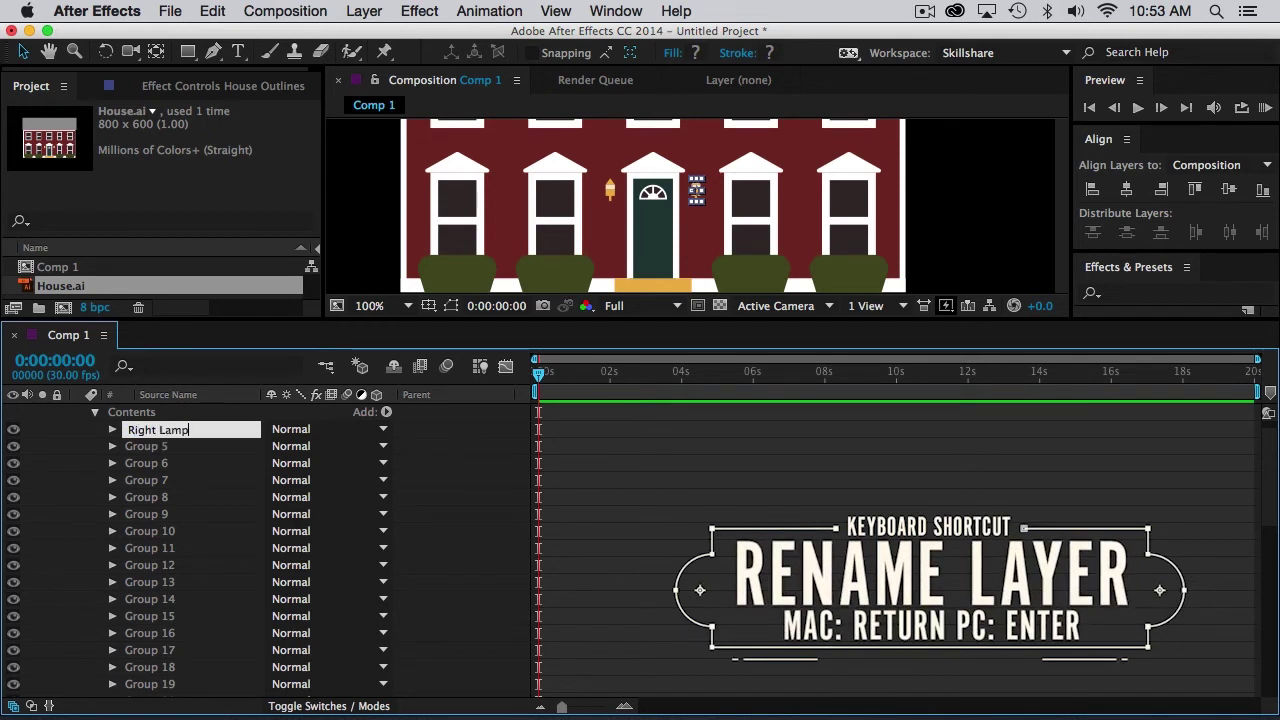
key("Return")
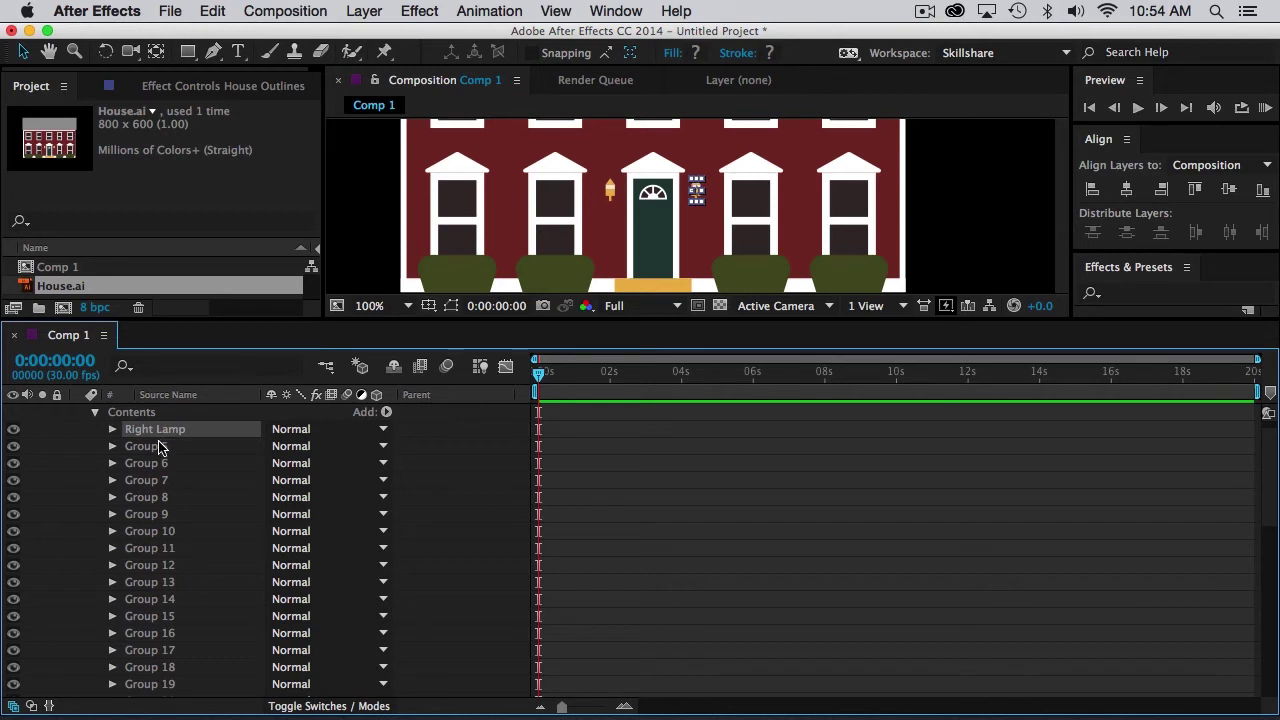
Group Groups 5 to 8, the lamp on the left of the door, and rename the result Left Lamp.
left_click_drag(162, 447, 155, 496)
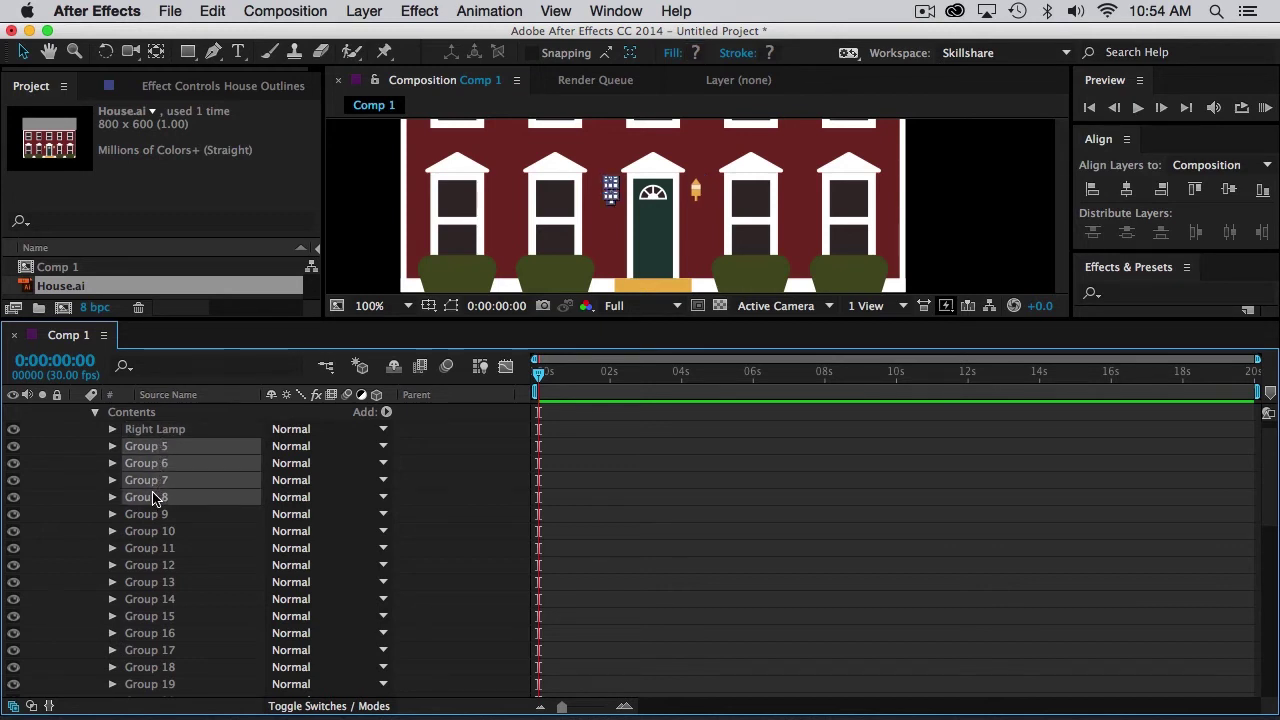
key("super+g")
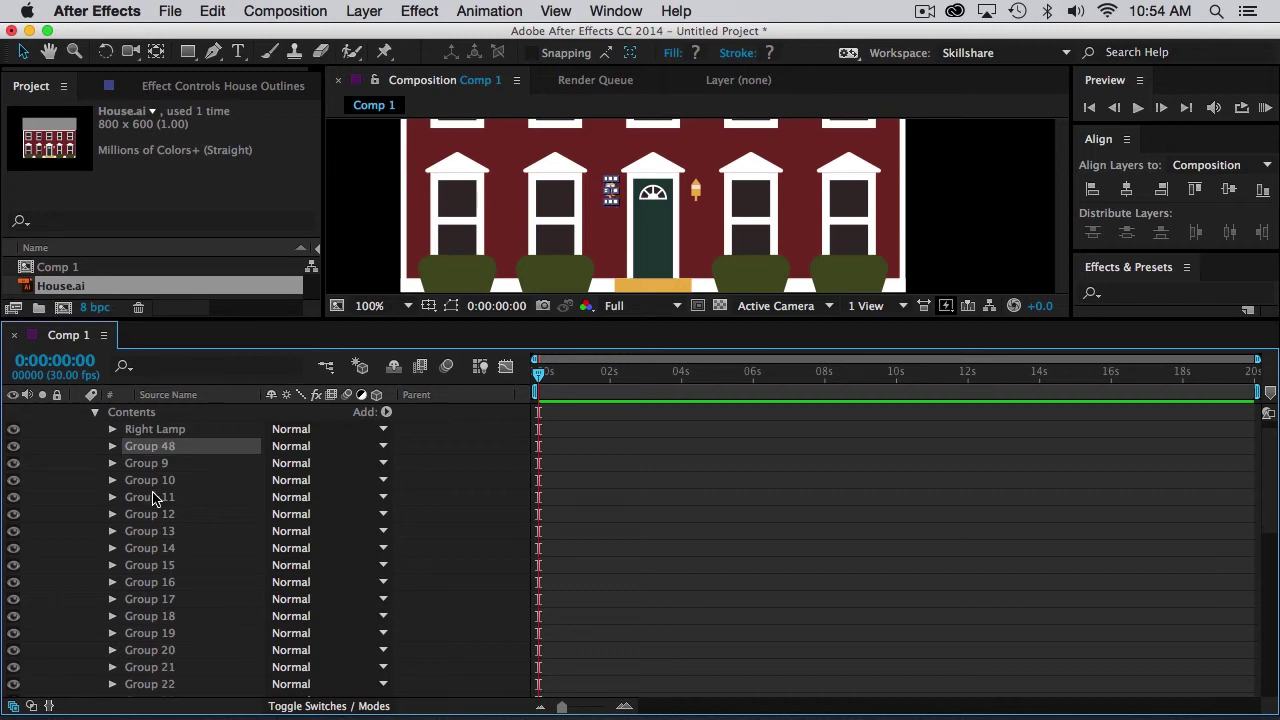
key("Return")
type("L")
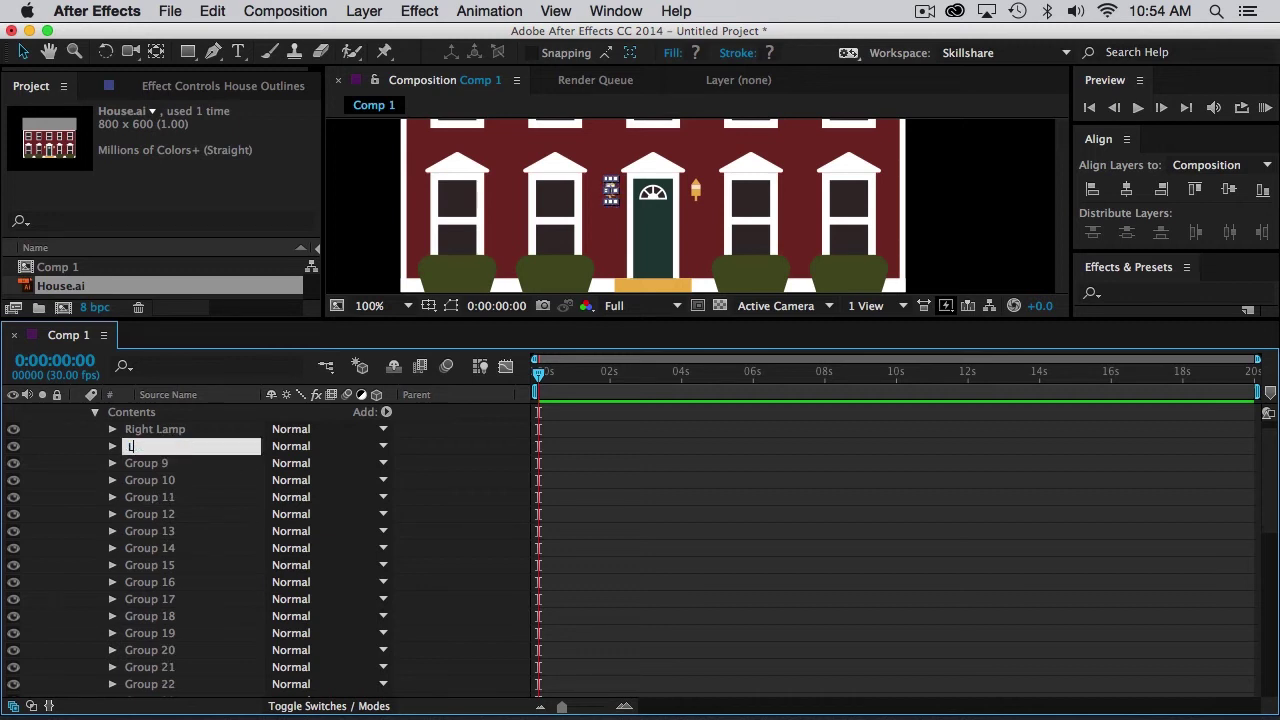
type("eft Lamp")
key("Return")
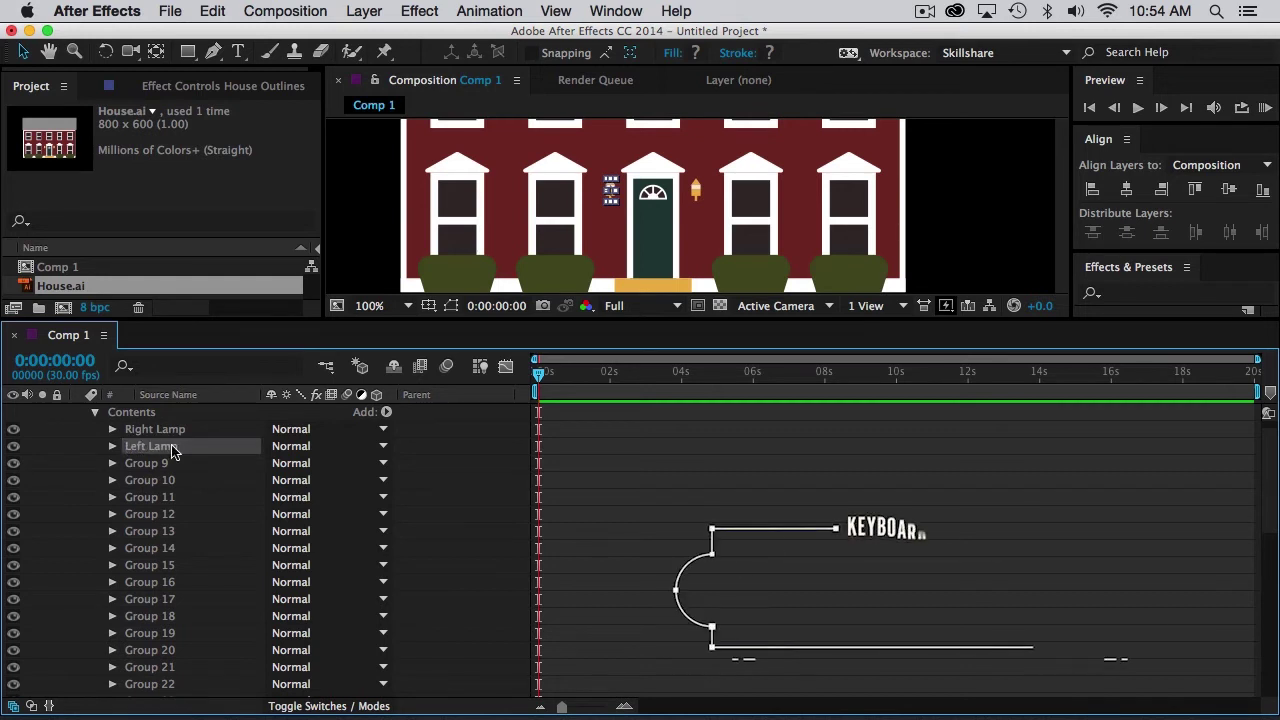
Show the whole house in the composition view and examine which parts of it the remaining numbered shape groups form.
key("comma")
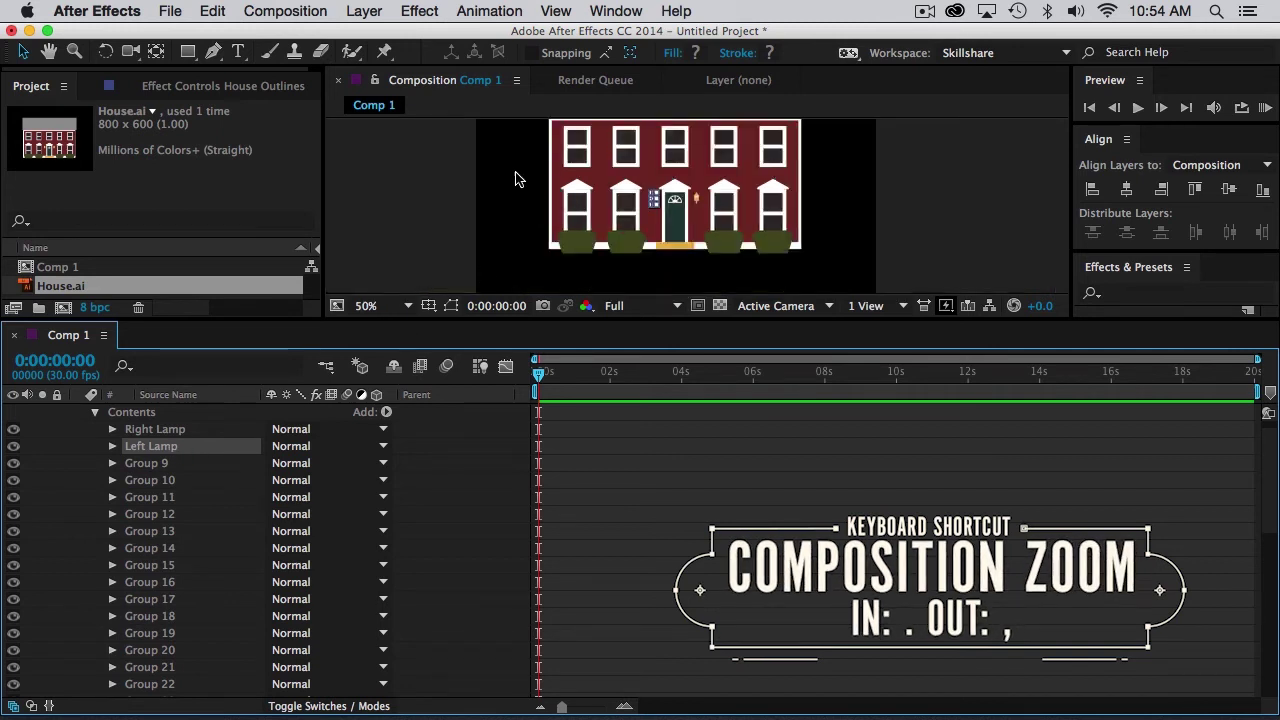
key("space")
left_click_drag(523, 145, 529, 194)
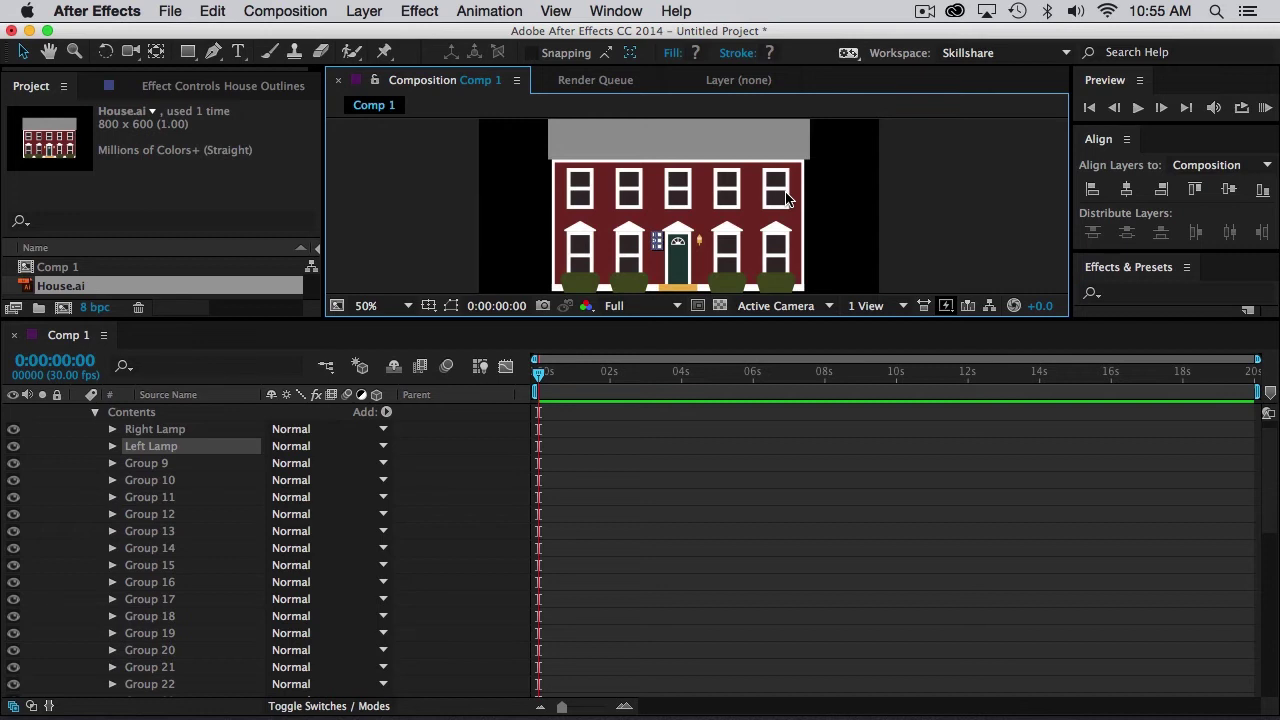
scroll(166, 510, "down", 5)
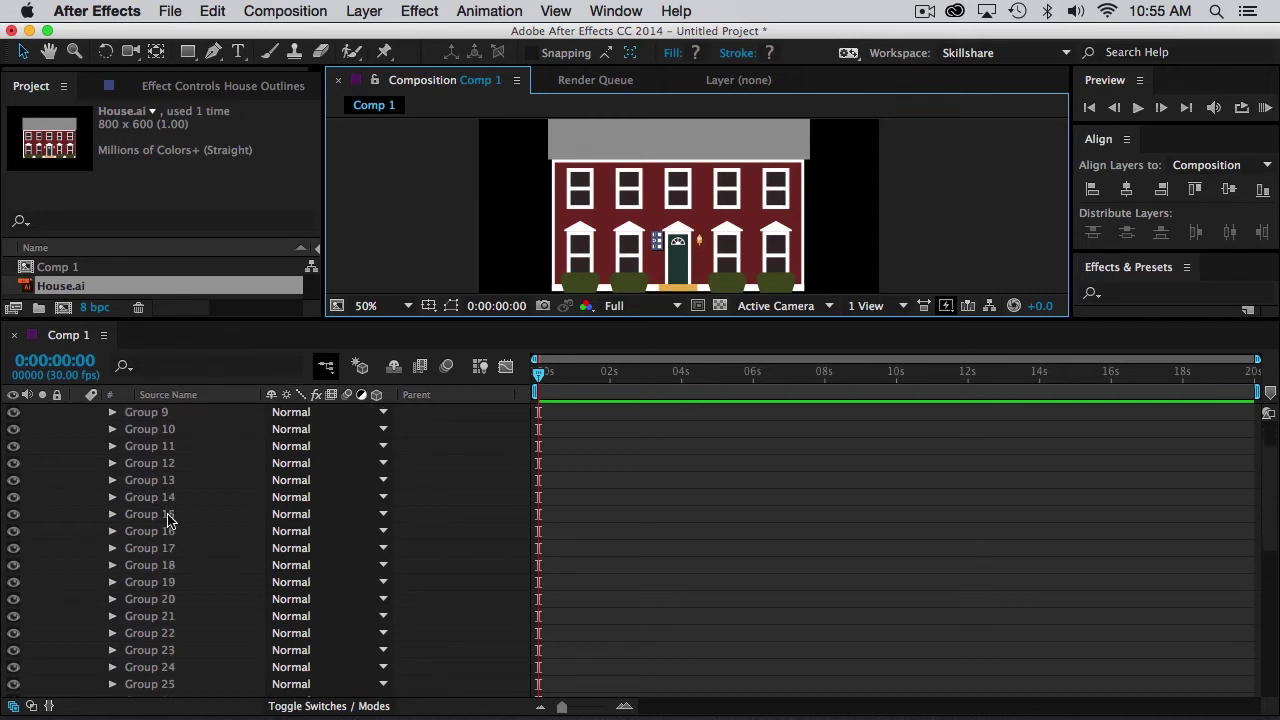
left_click(166, 514)
scroll(166, 514, "down", 4)
left_click(166, 514)
scroll(166, 514, "down", 4)
left_click(166, 514)
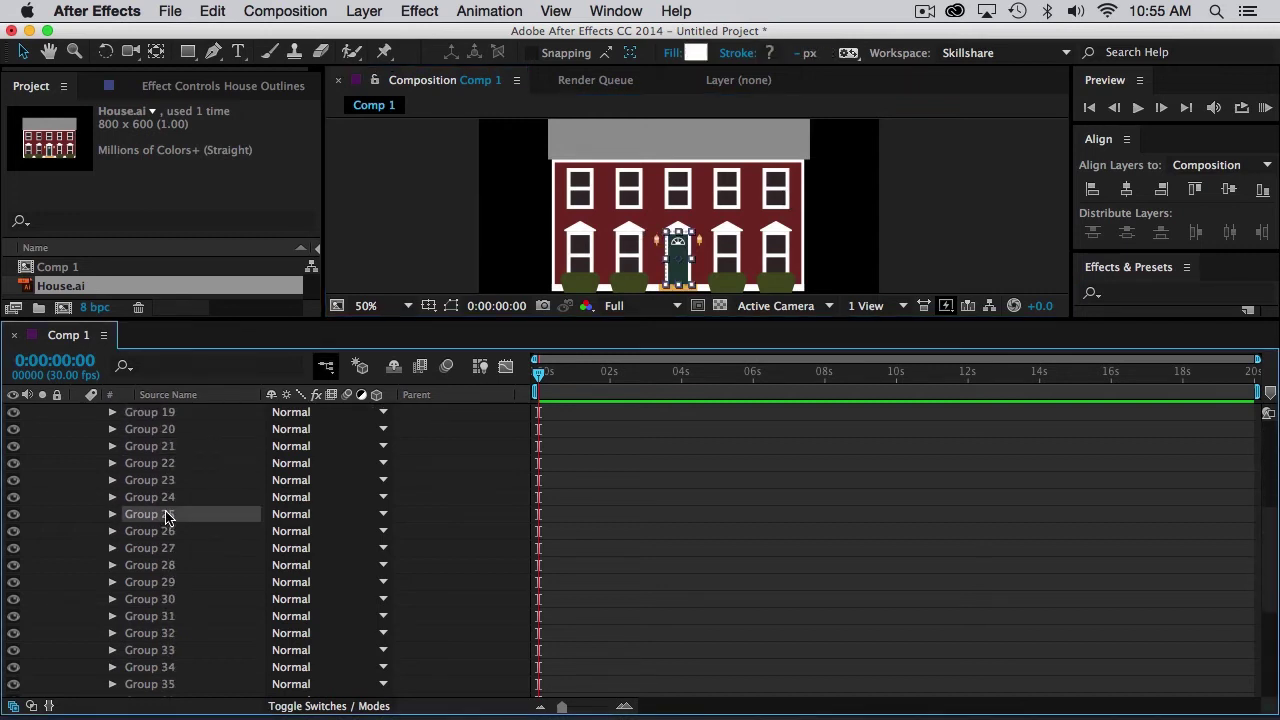
scroll(166, 514, "down", 8)
Group Groups 35 and 36, the leftmost upper-floor window, rename the result Upper Window, and toggle its visibility as a check.
left_click(166, 514)
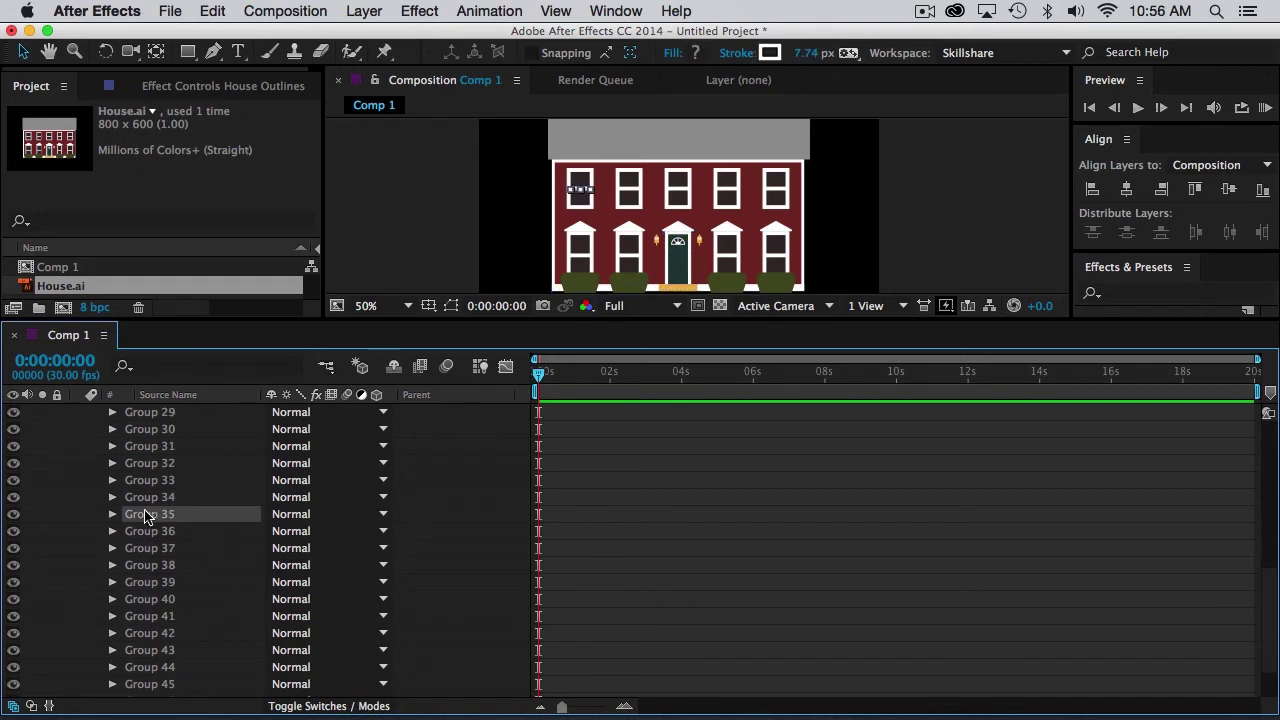
left_click(146, 533, "shift")
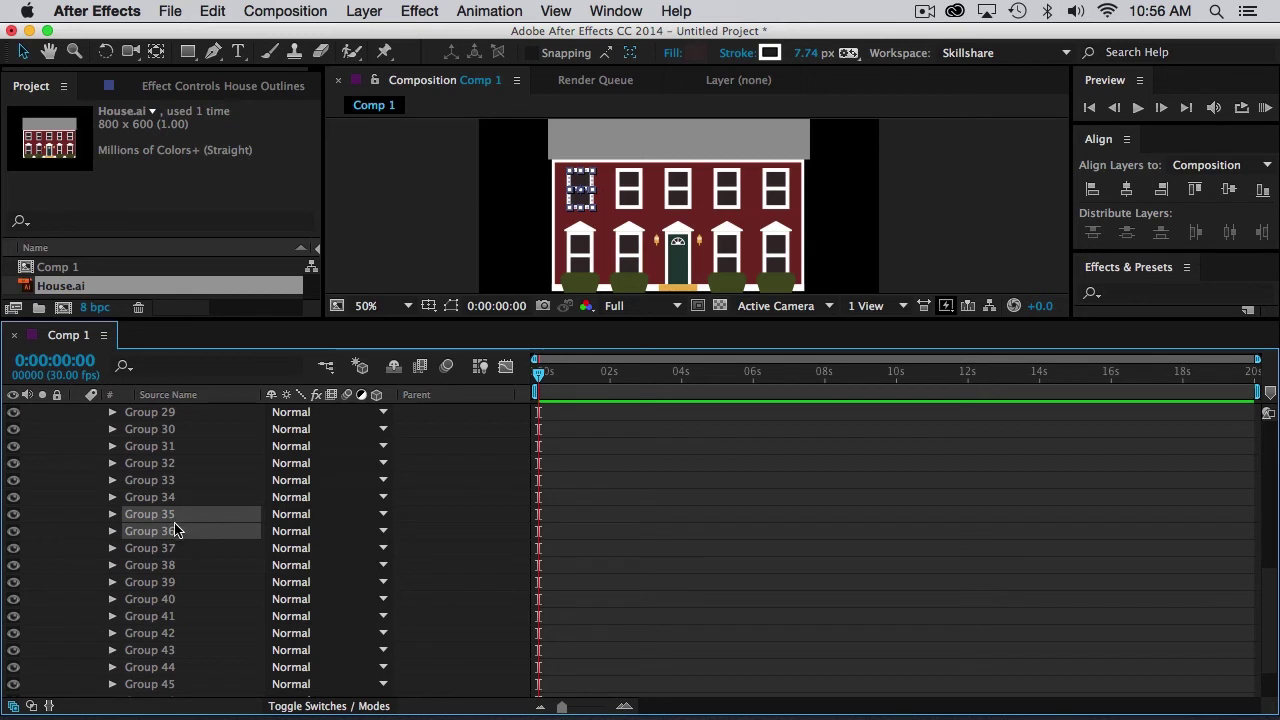
key("super+g")
key("Return")
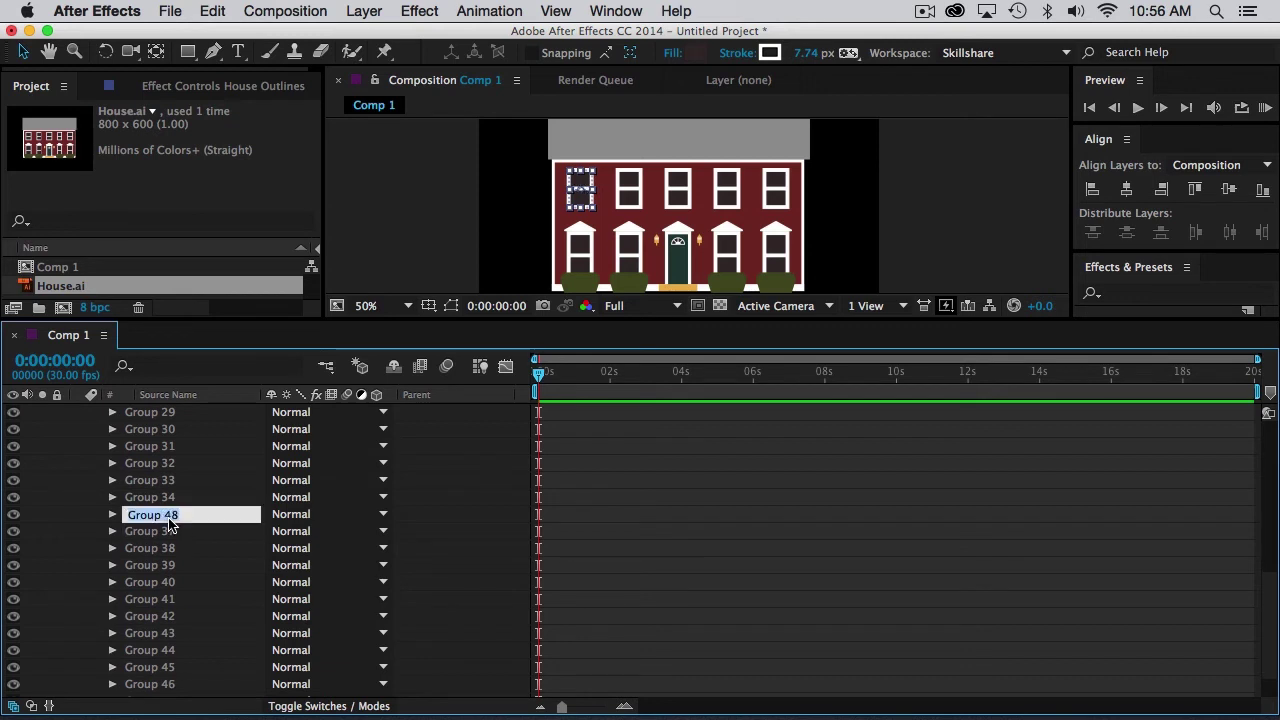
type("Upper Window")
key("Return")
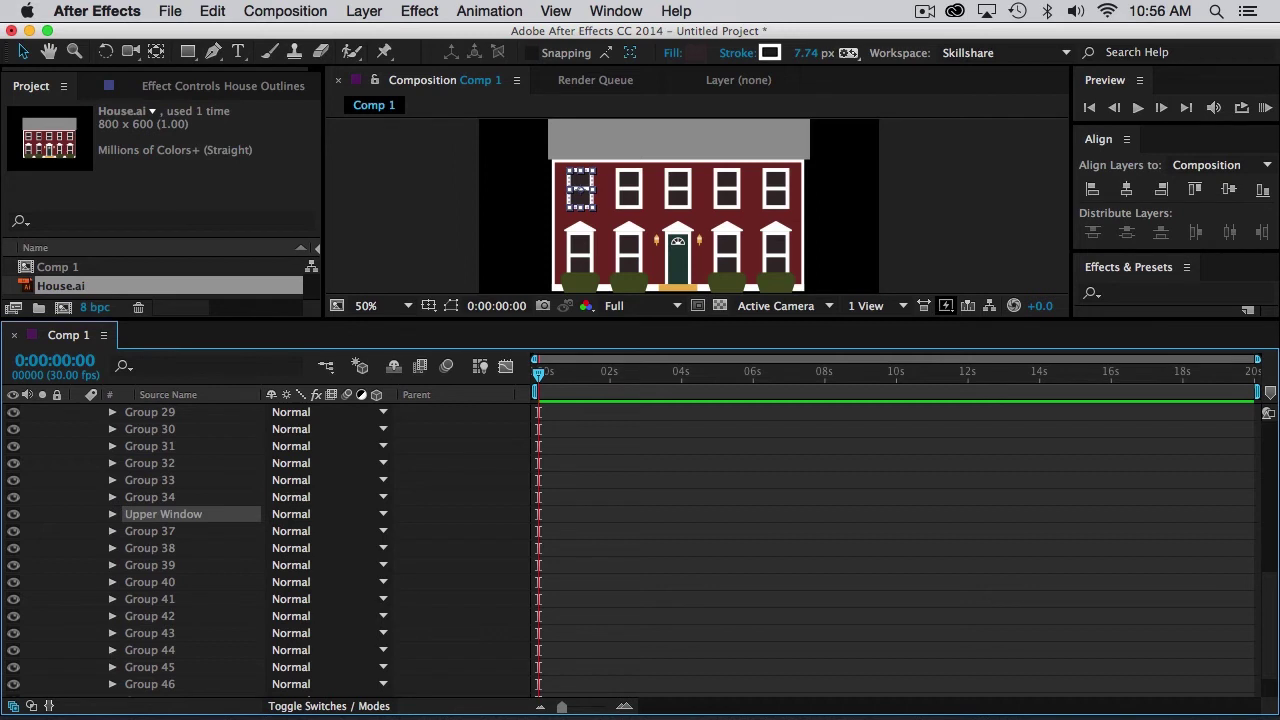
left_click(13, 515)
left_click(13, 515)
Group Groups 30 to 32, the far-right ground-floor window, and rename the result Lower Window.
left_click(175, 430)
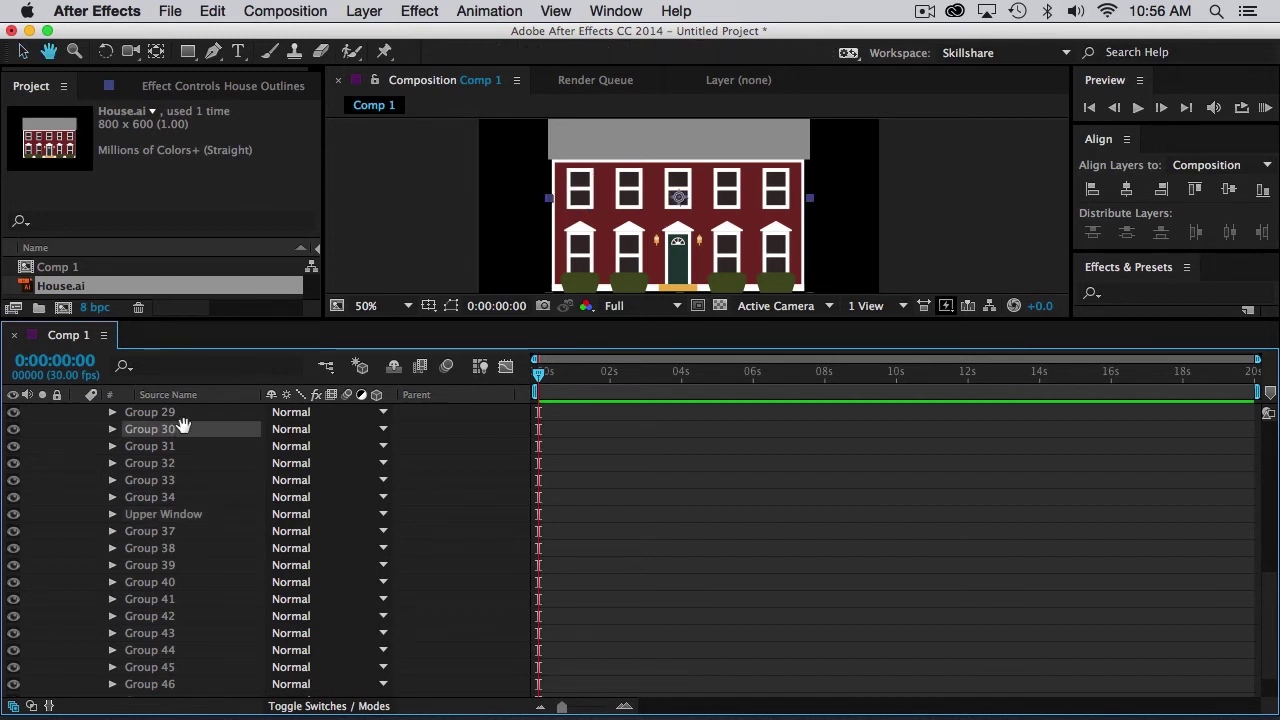
scroll(178, 457, "up", 3)
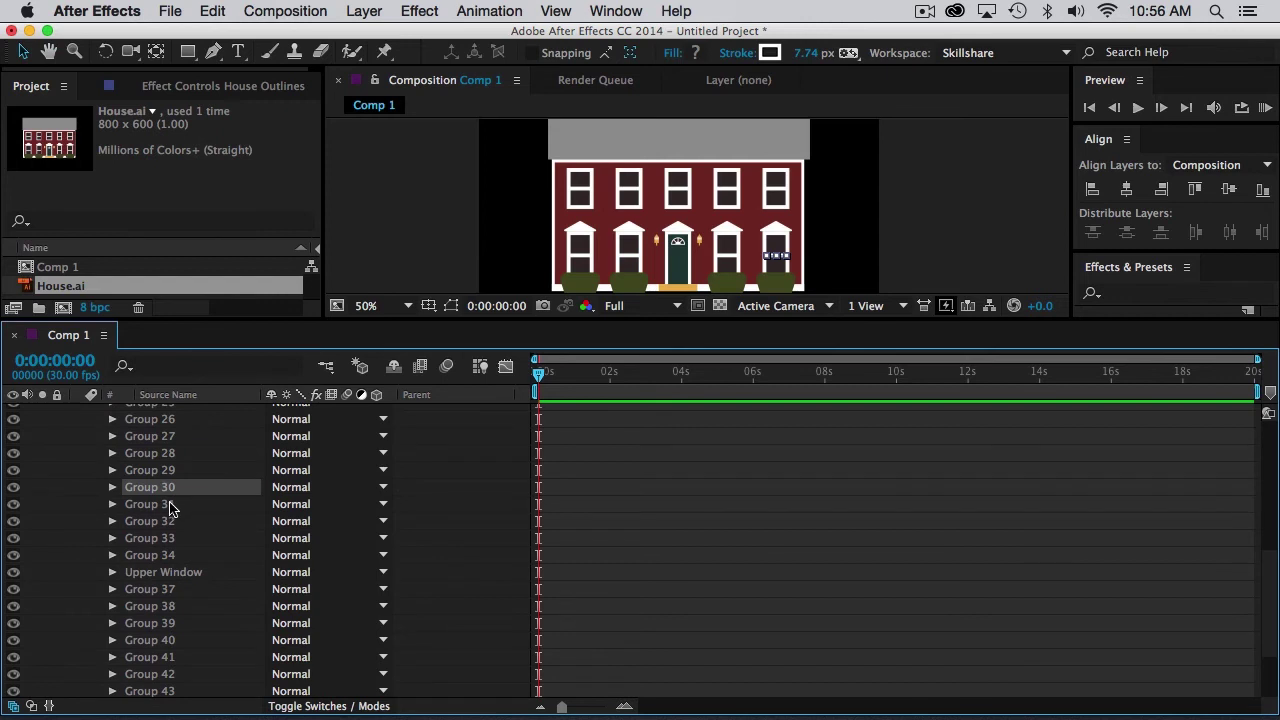
left_click(179, 504, "shift")
left_click(178, 521, "shift")
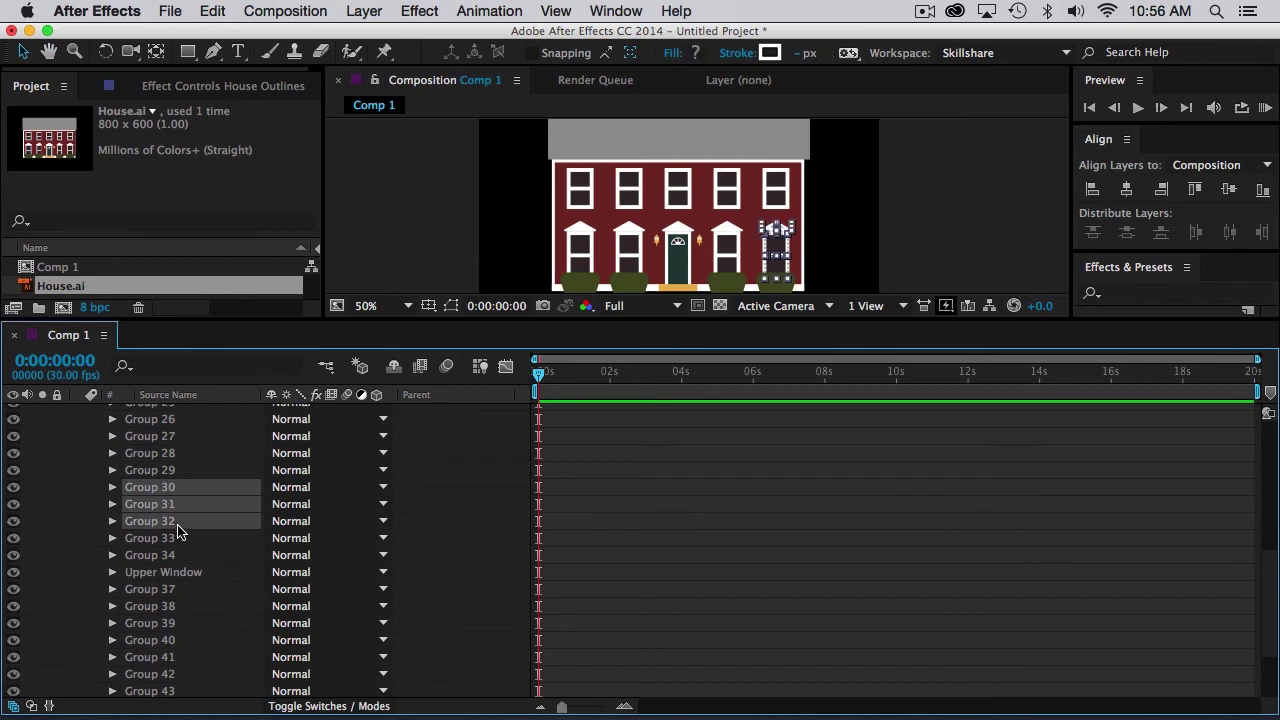
key("super+g")
key("Return")
type("Low")
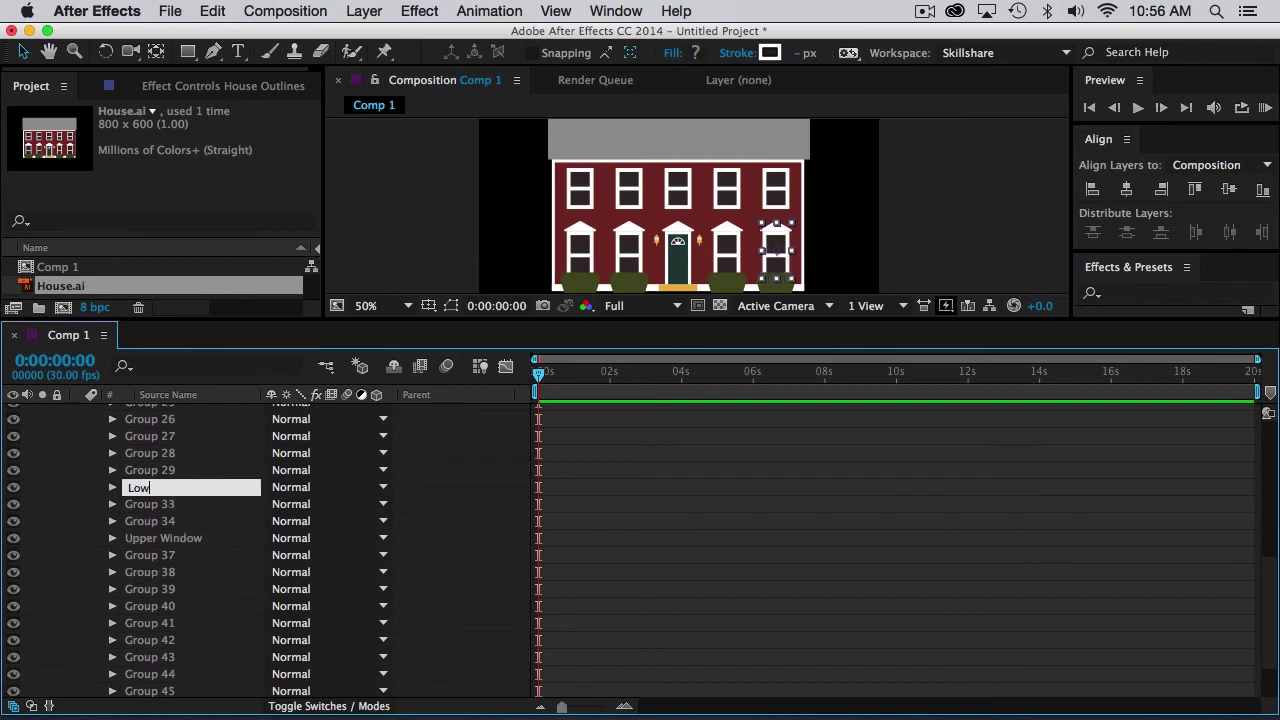
type("er Window")
key("Return")
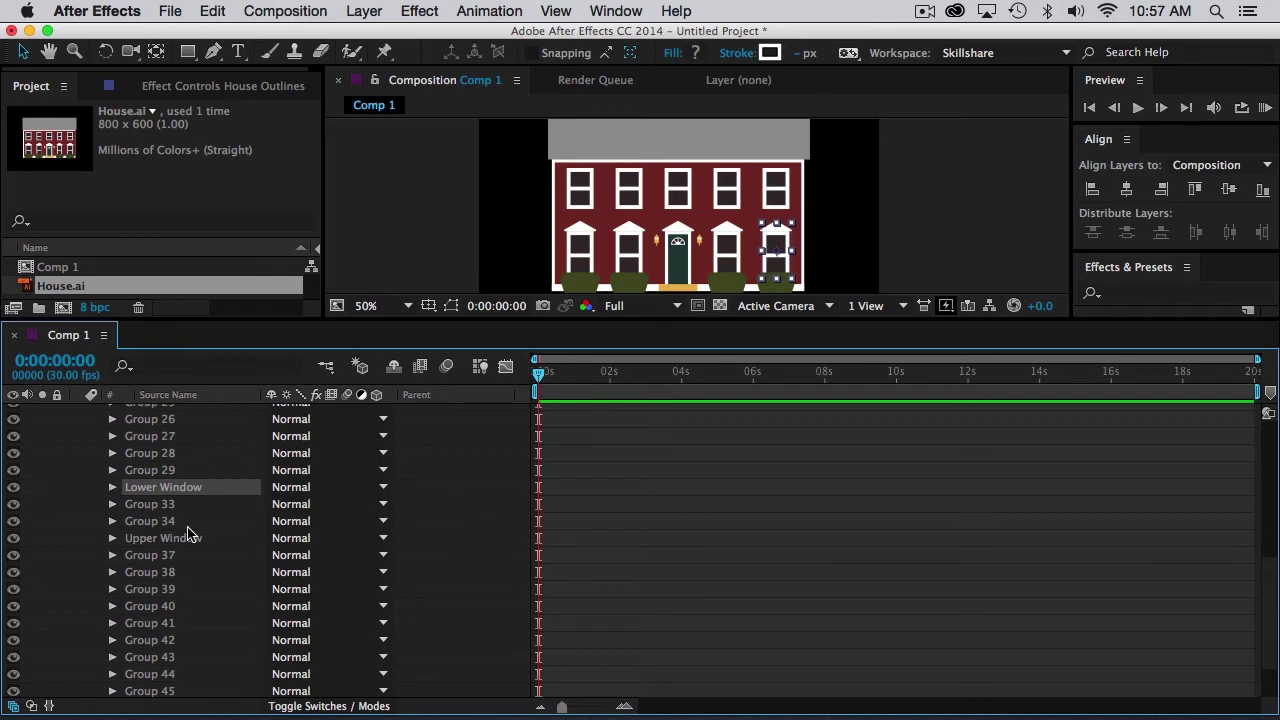
Find Group 12, the first bush to the right of the front door, and rename it Bush.
left_click(166, 623)
scroll(164, 586, "up", 2)
scroll(155, 436, "up", 4)
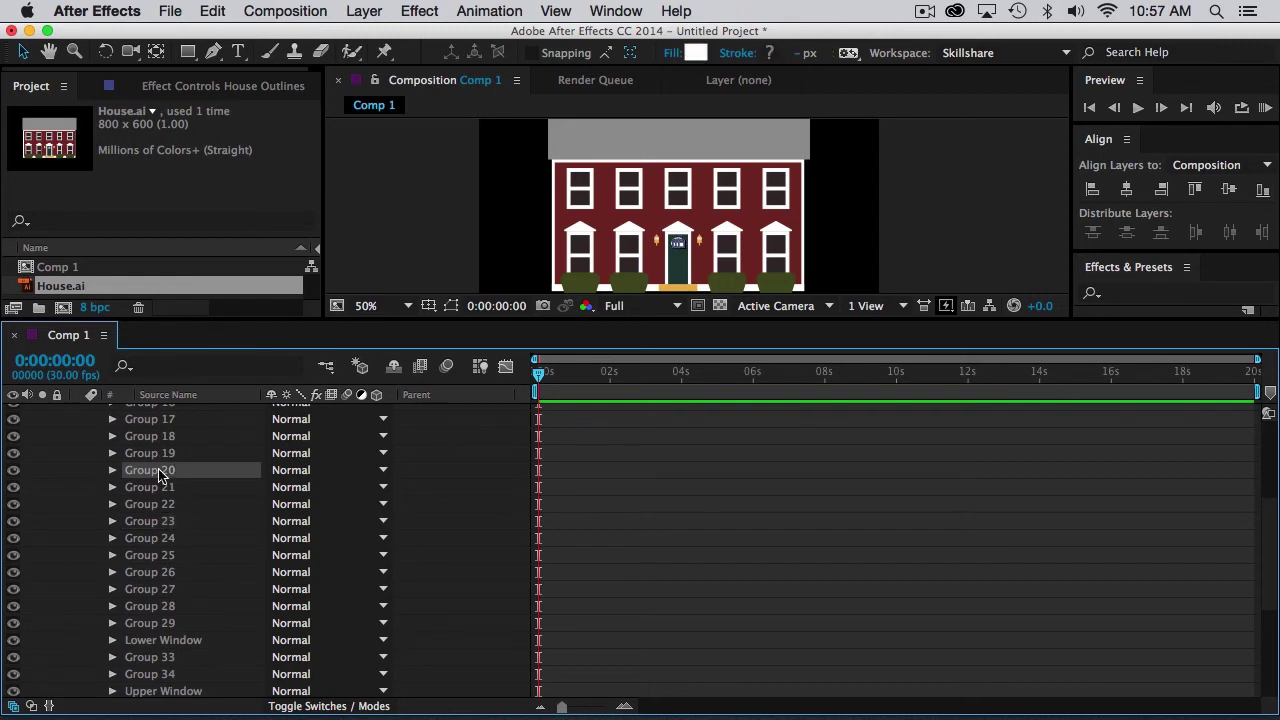
left_click(164, 470)
scroll(166, 472, "up", 1)
left_click(165, 470)
left_click(166, 438)
scroll(181, 475, "up", 2)
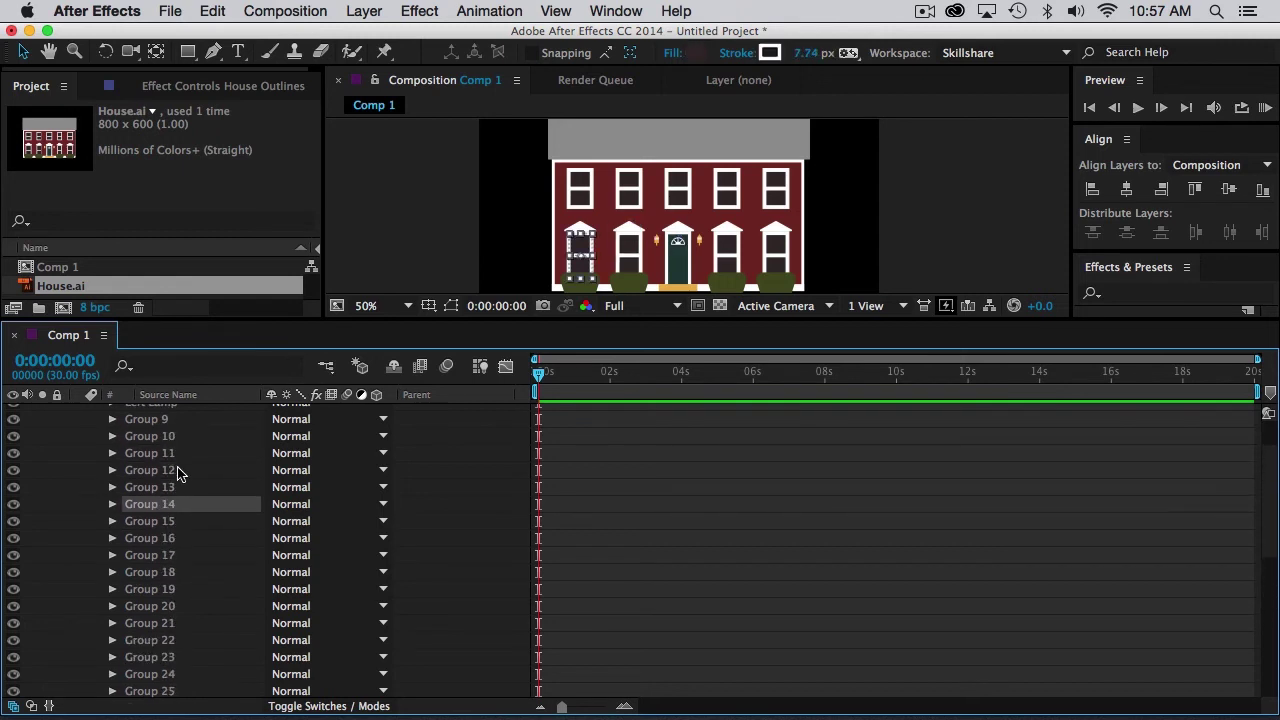
left_click(181, 472)
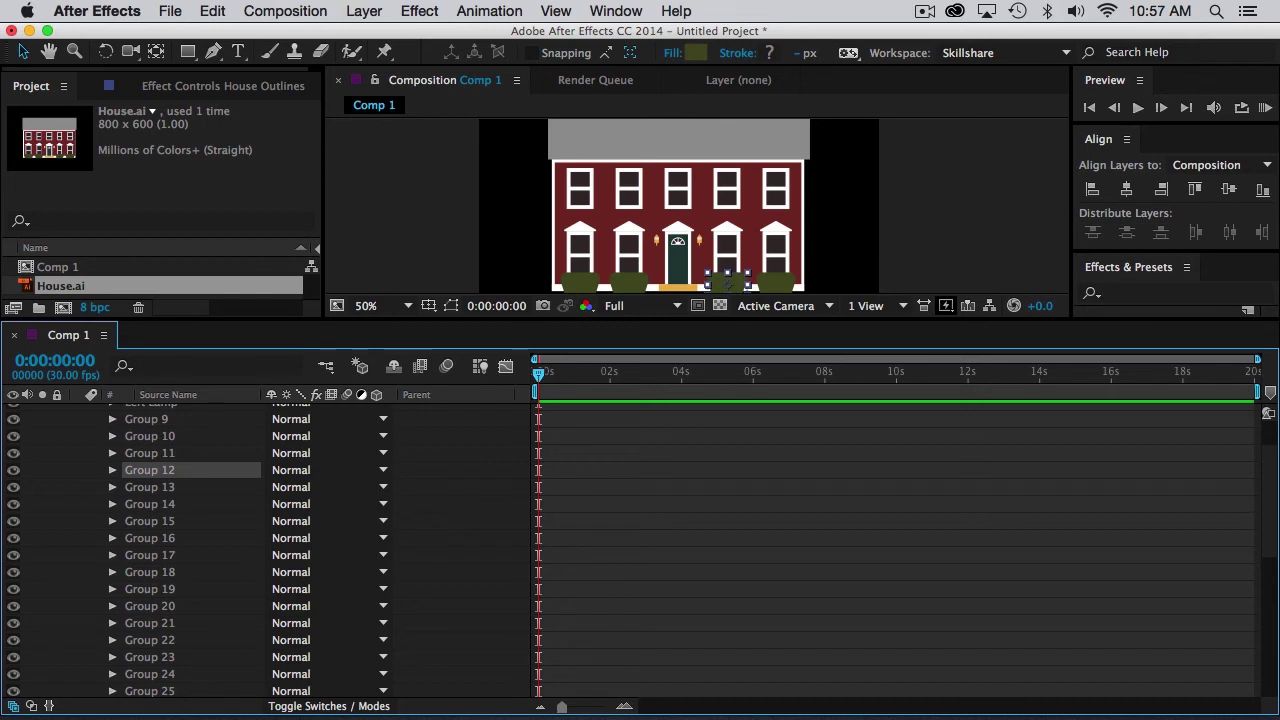
key("Return")
type("Bush")
key("Return")
Combine Groups 19 to 26, which form the front door with its frame and pediment, into one group.
scroll(163, 531, "up", 2)
scroll(163, 531, "down", 4)
left_click(168, 534)
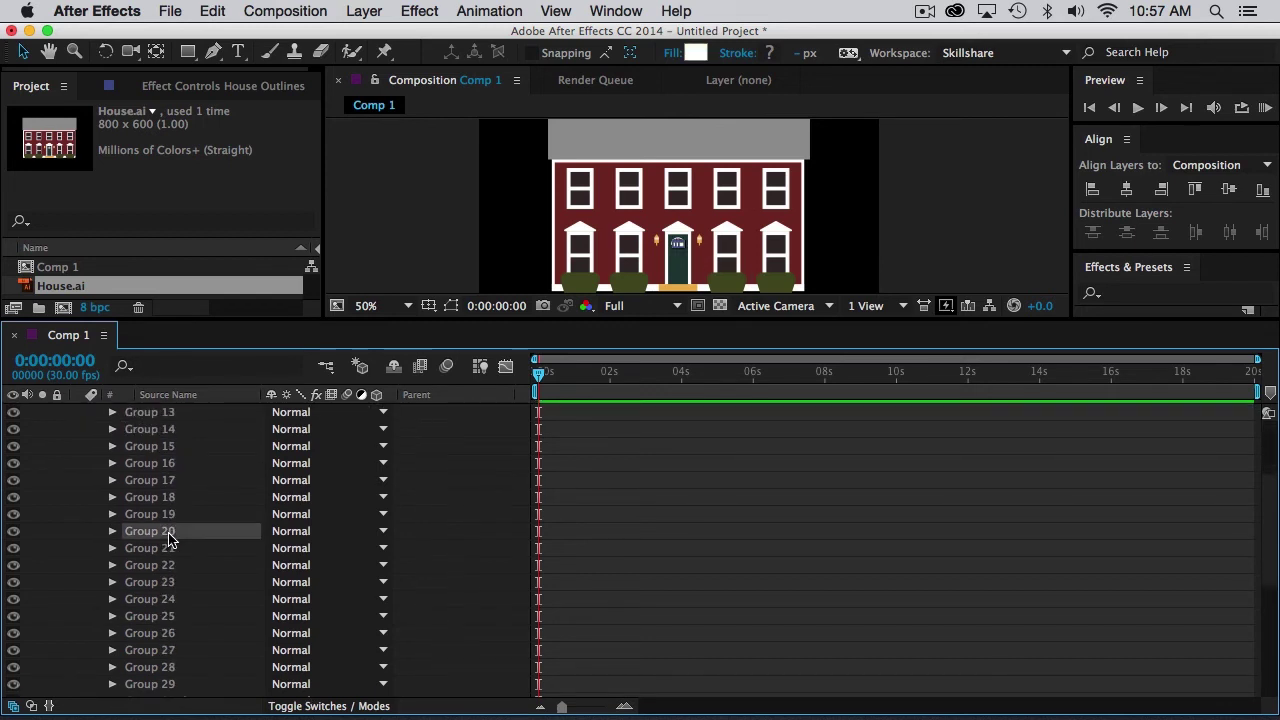
left_click(166, 514)
left_click(166, 497)
left_click(166, 516)
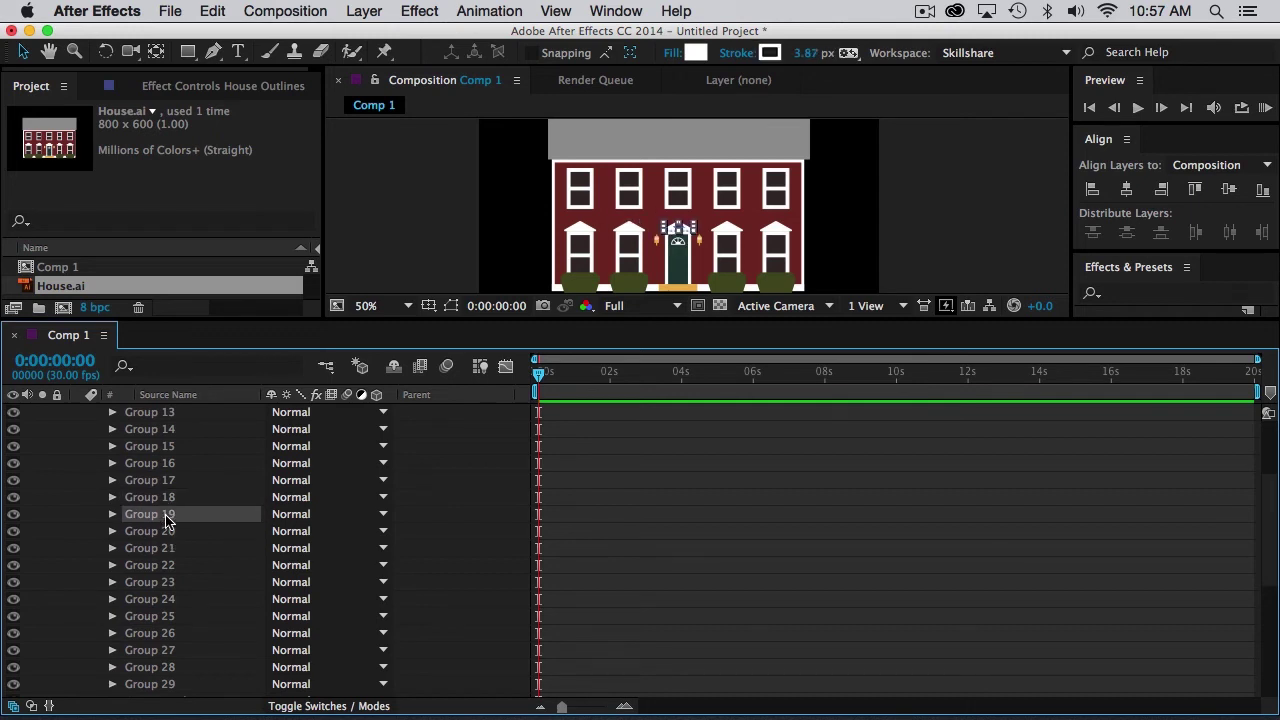
left_click(166, 534, "shift")
left_click(166, 567, "shift")
left_click(166, 600, "shift")
left_click(166, 616, "shift")
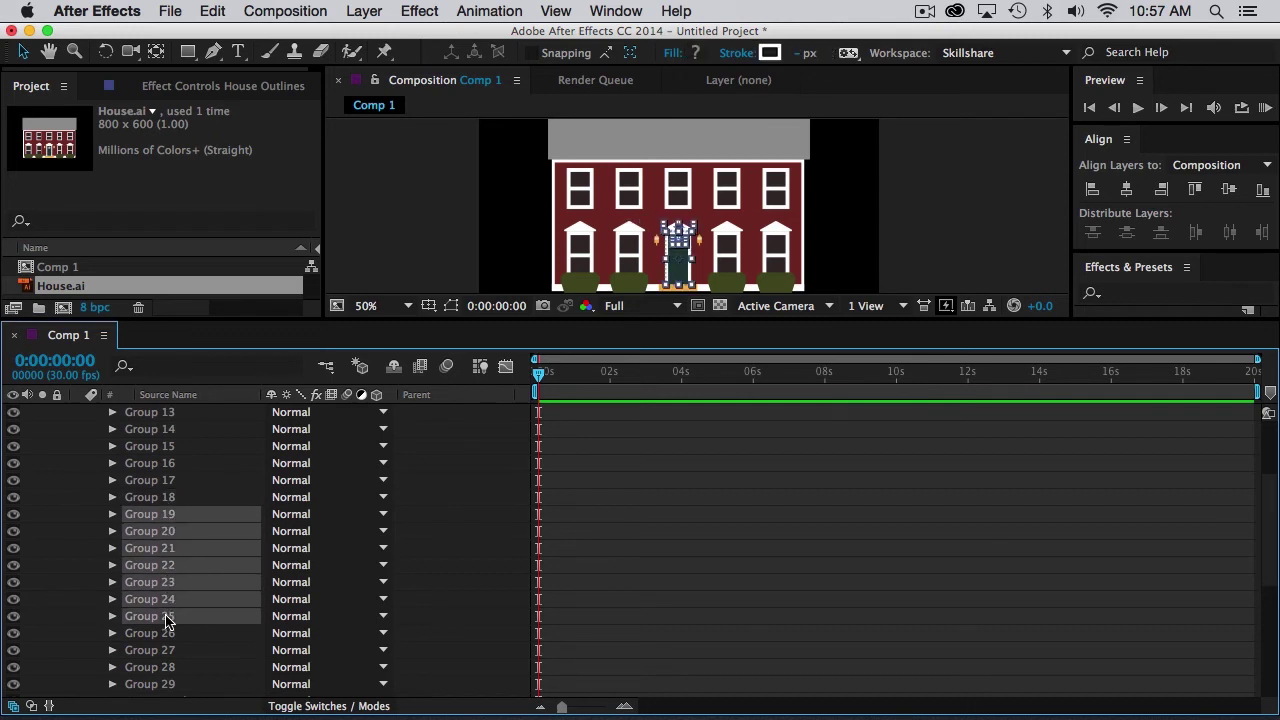
left_click(166, 633, "shift")
left_click(164, 650, "shift")
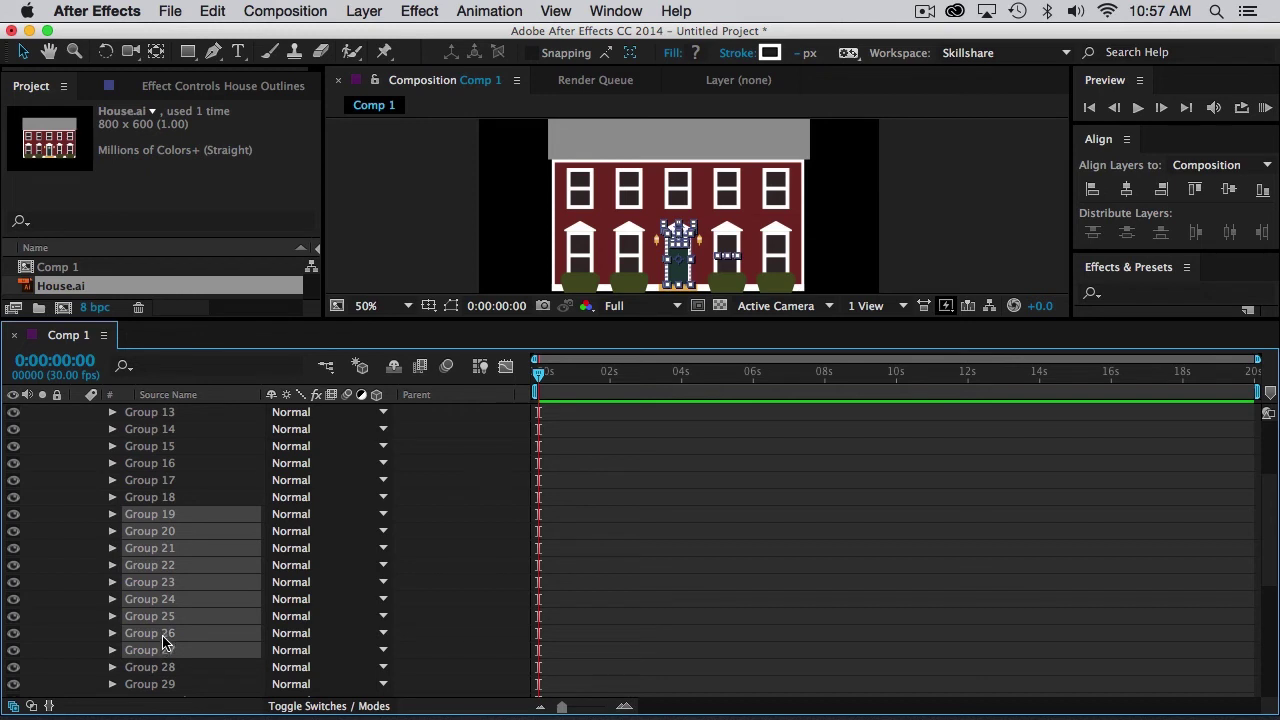
left_click(164, 637, "shift")
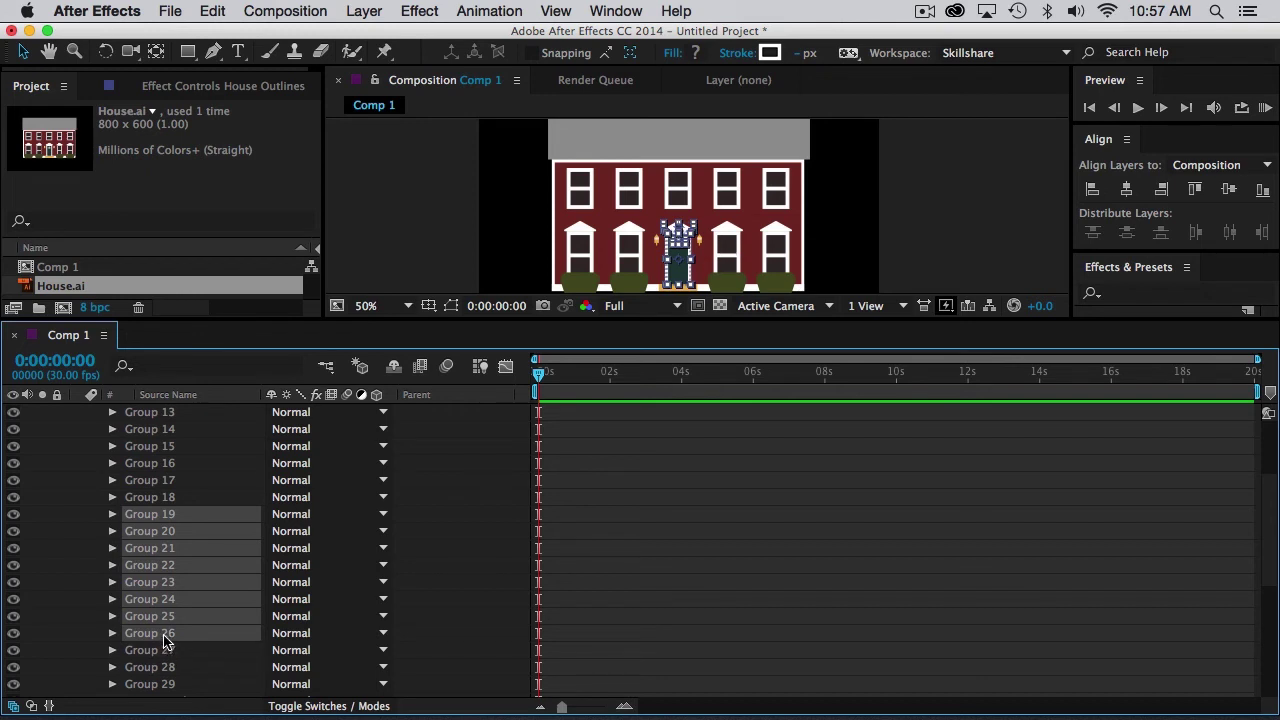
key("super+g")
Rename the new front door group as Door and toggle its visibility to check that it holds all the door parts.
key("Return")
type("Door")
key("Return")
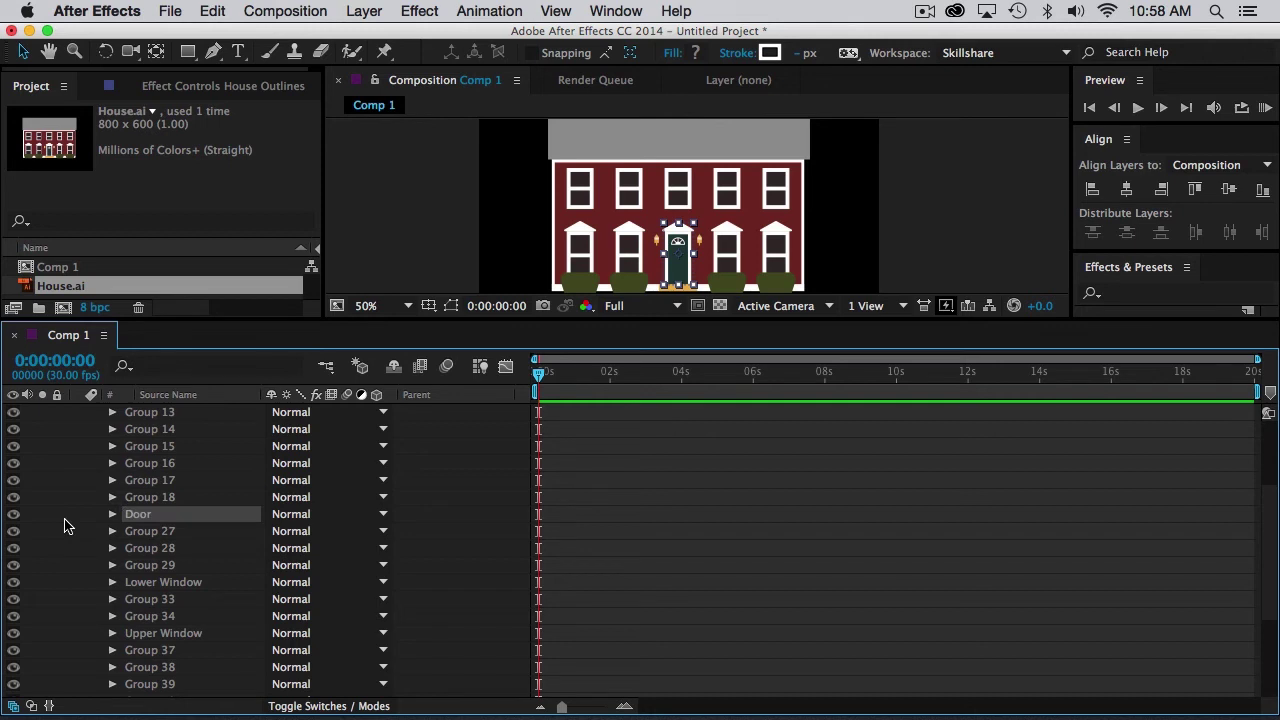
left_click(13, 514)
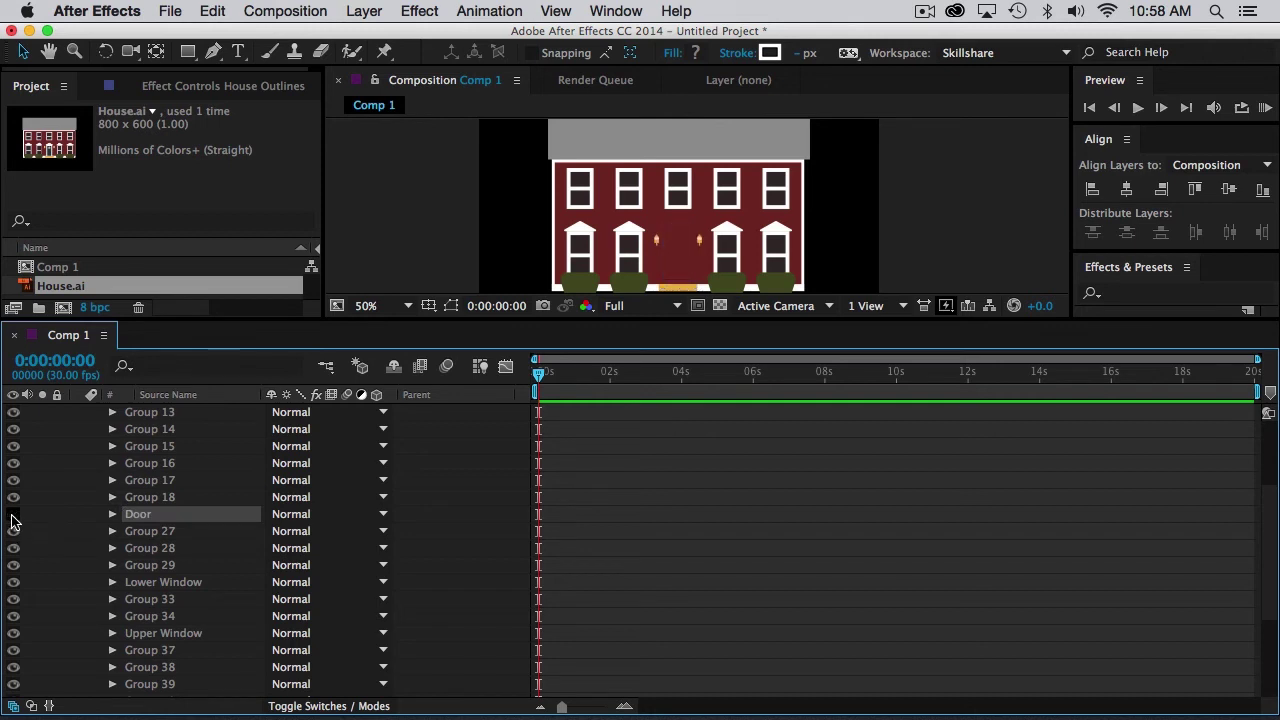
left_click(13, 514)
left_click(13, 514)
left_click(13, 514)
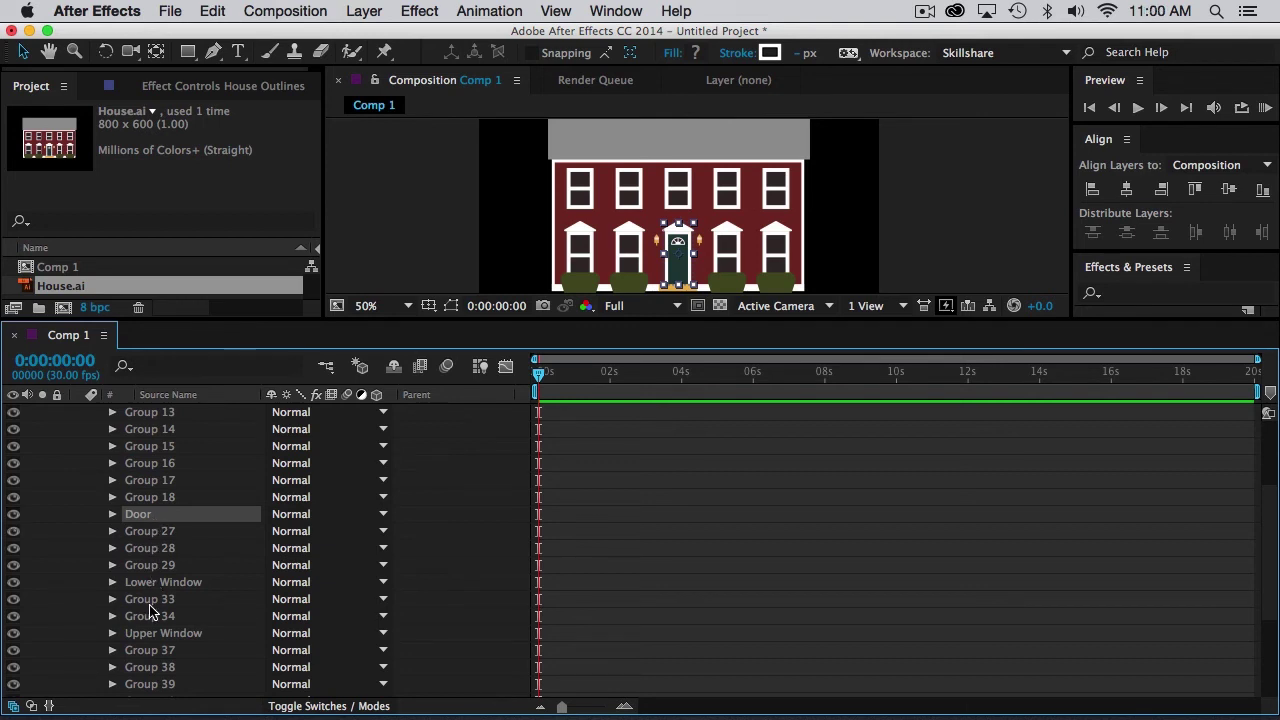
Rename Group 33, the step below the door, as Doorstep and Group 34, the white strip along the ground, as Base.
left_click(160, 604)
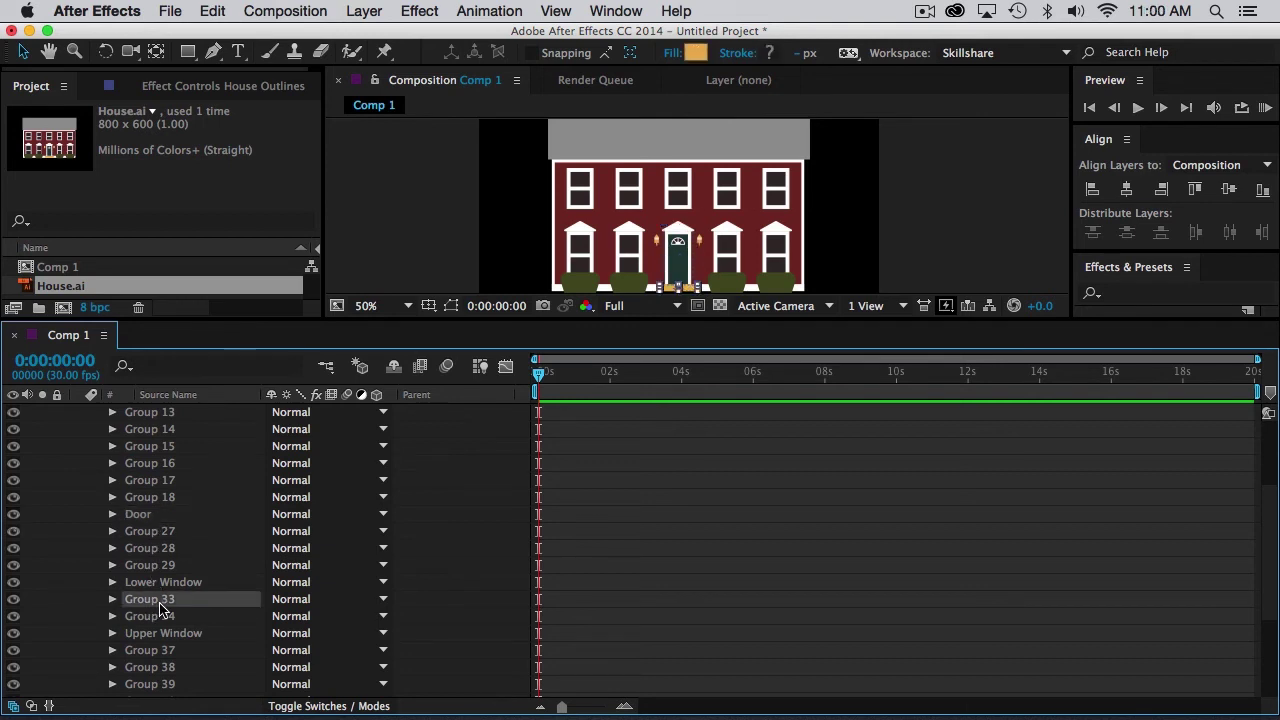
key("Return")
type("Doorst")
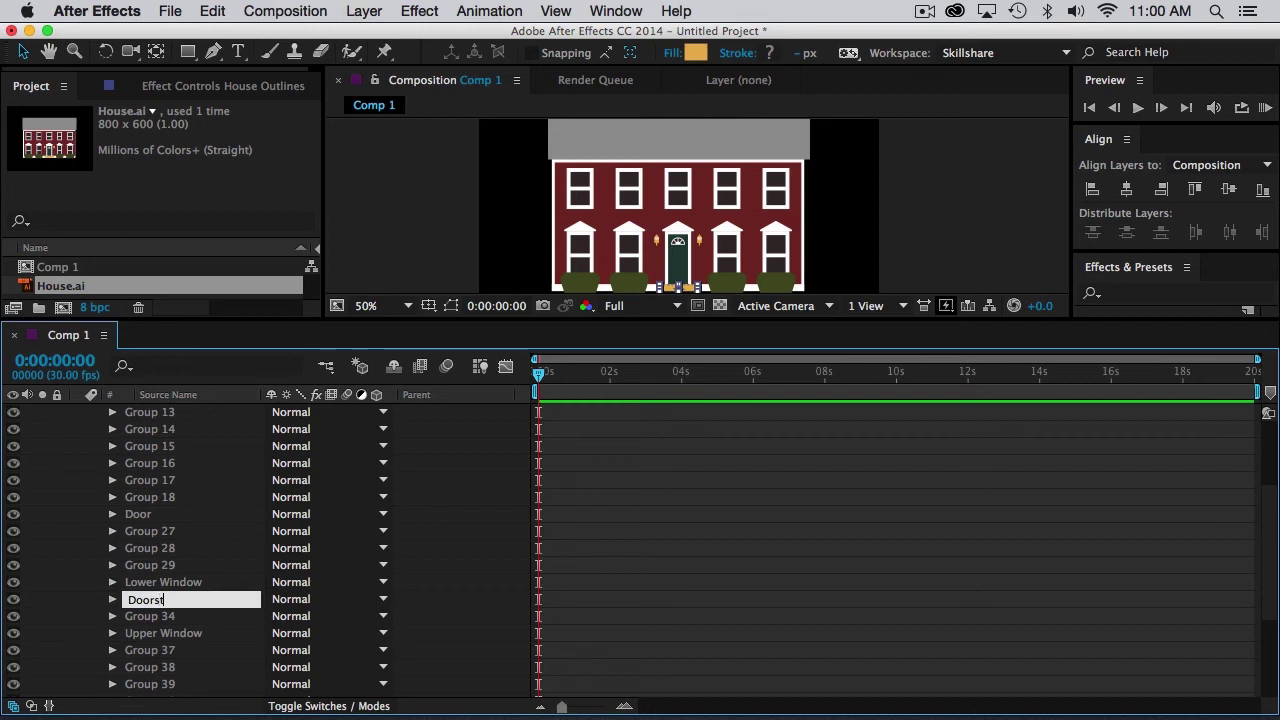
type("ep")
key("Return")
left_click(155, 618)
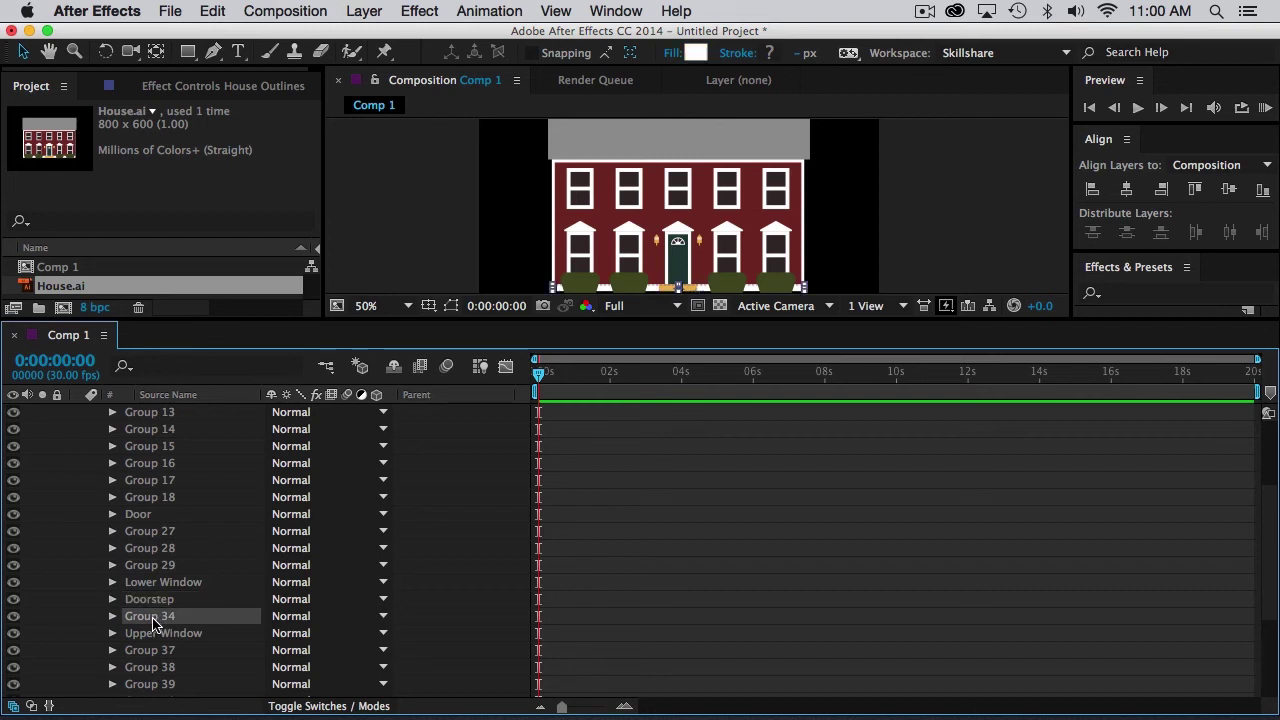
key("Return")
type("Base")
key("Return")
Rename the last group, the red wall, as Siding and Group 46, the white outline around it, as Trim.
scroll(270, 550, "down", 5)
left_click(150, 651)
key("Return")
type("Siding")
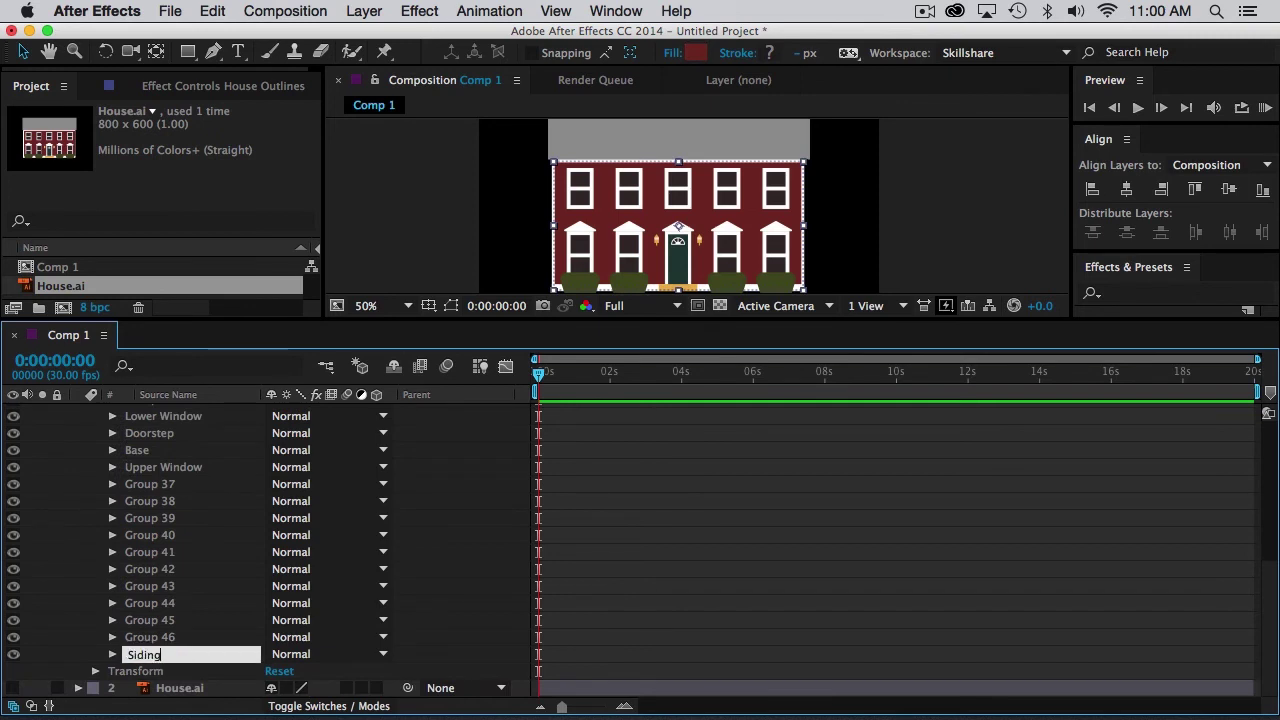
key("Return")
left_click(166, 641)
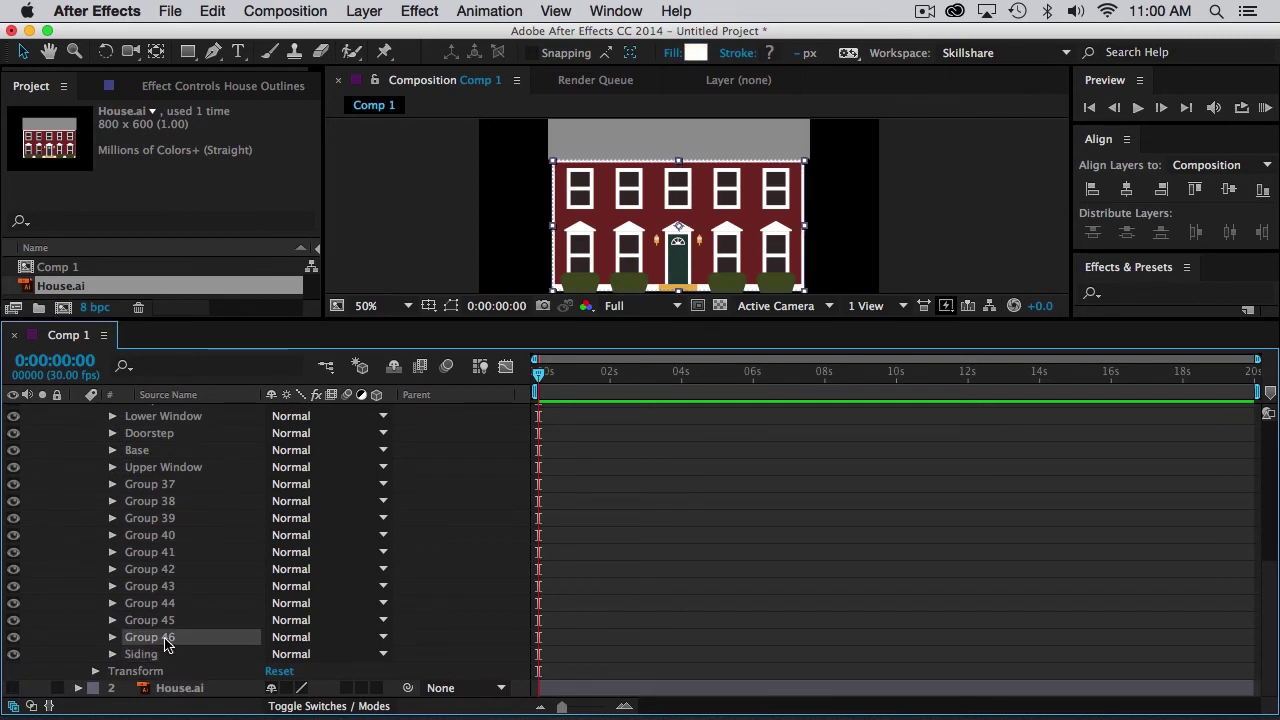
key("Return")
type("Trim")
key("Return")
Rename Group 45, the grey shape above the wall, as Roof.
left_click(168, 620)
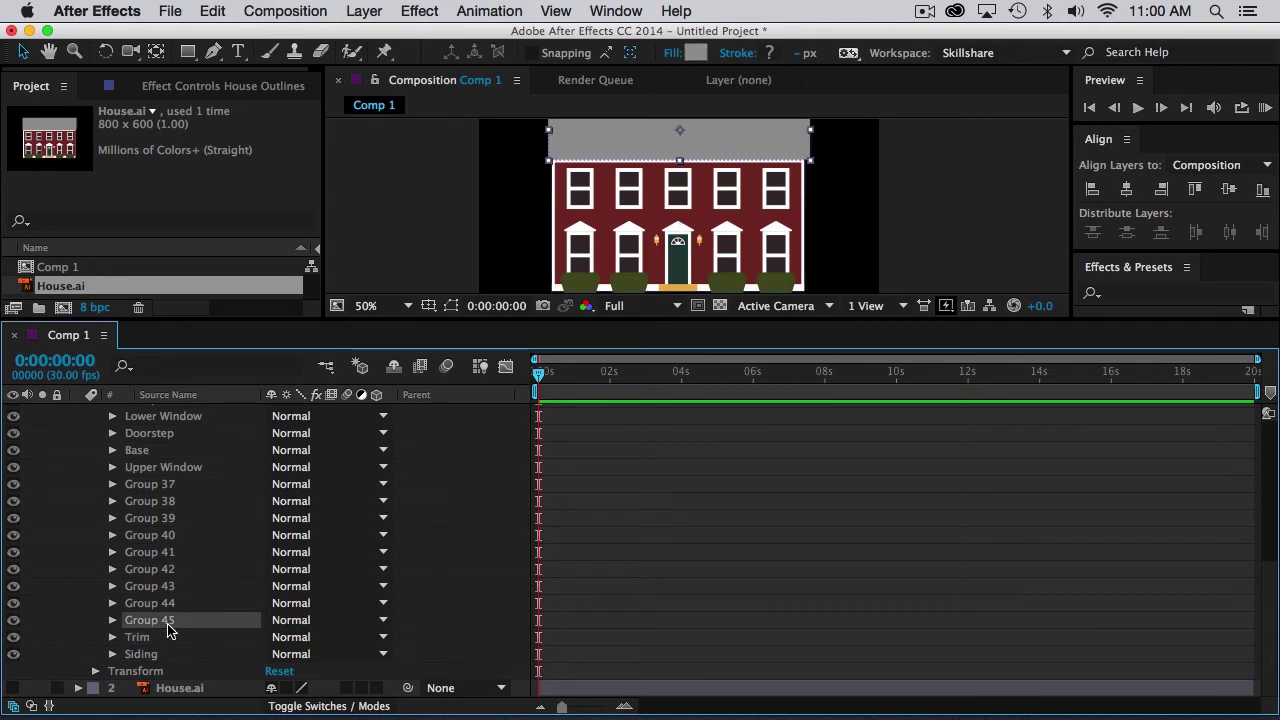
key("Return")
type("Roof")
key("Return")
Delete Groups 37 to 44, the four duplicate upper-floor windows, keeping only Upper Window.
left_click(150, 605)
left_click(155, 488, "shift")
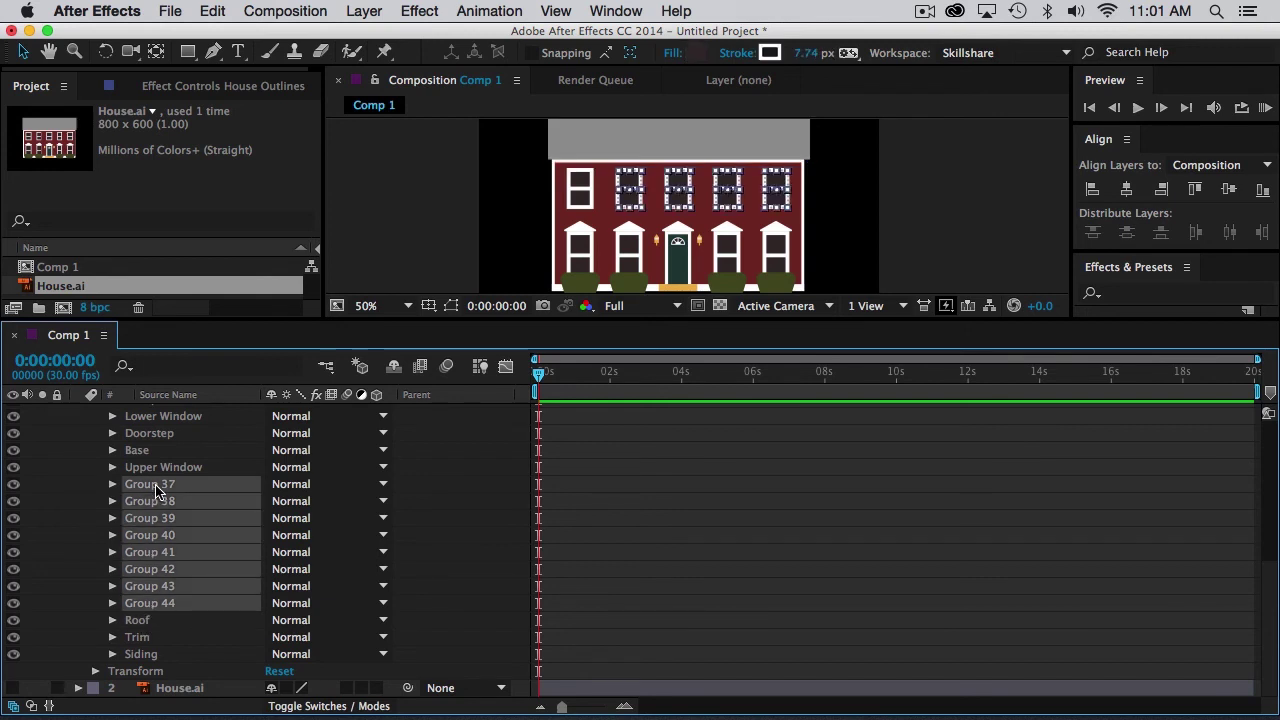
key("Delete")
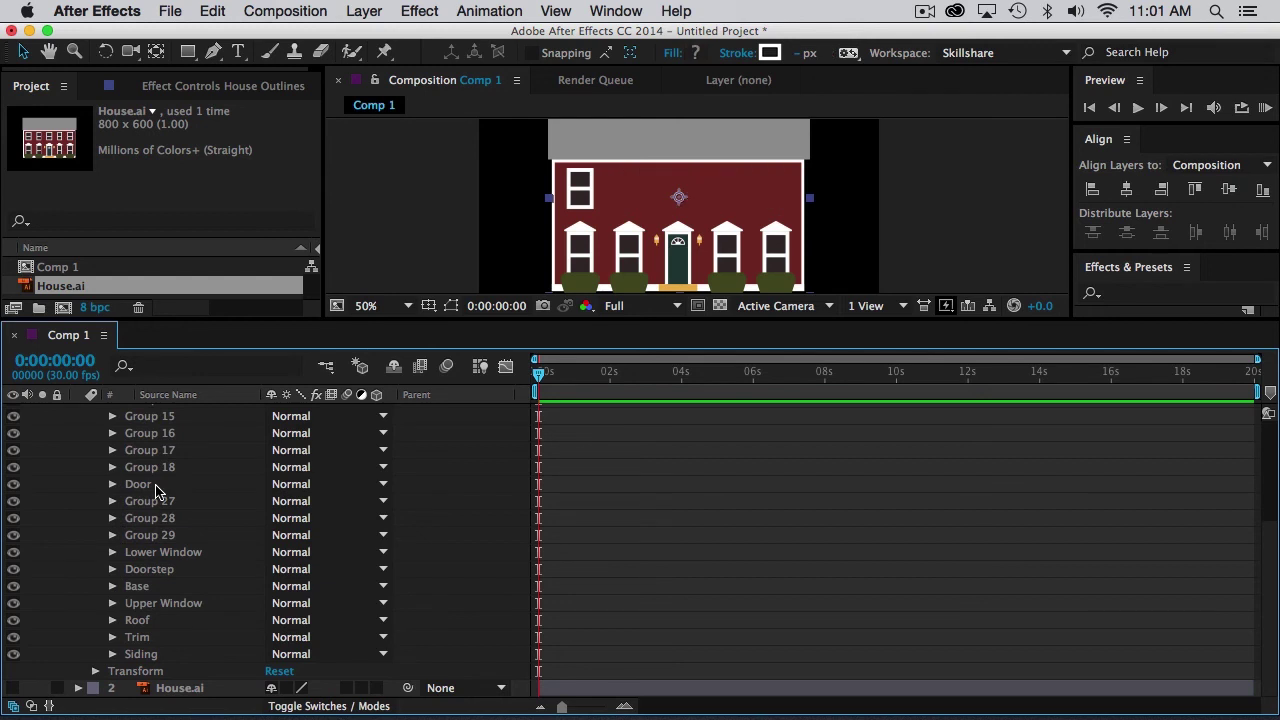
Delete Groups 27 to 29 and Groups 13 to 18, the three duplicate ground-floor windows, keeping only Lower Window.
left_click(157, 537)
left_click(160, 503, "shift")
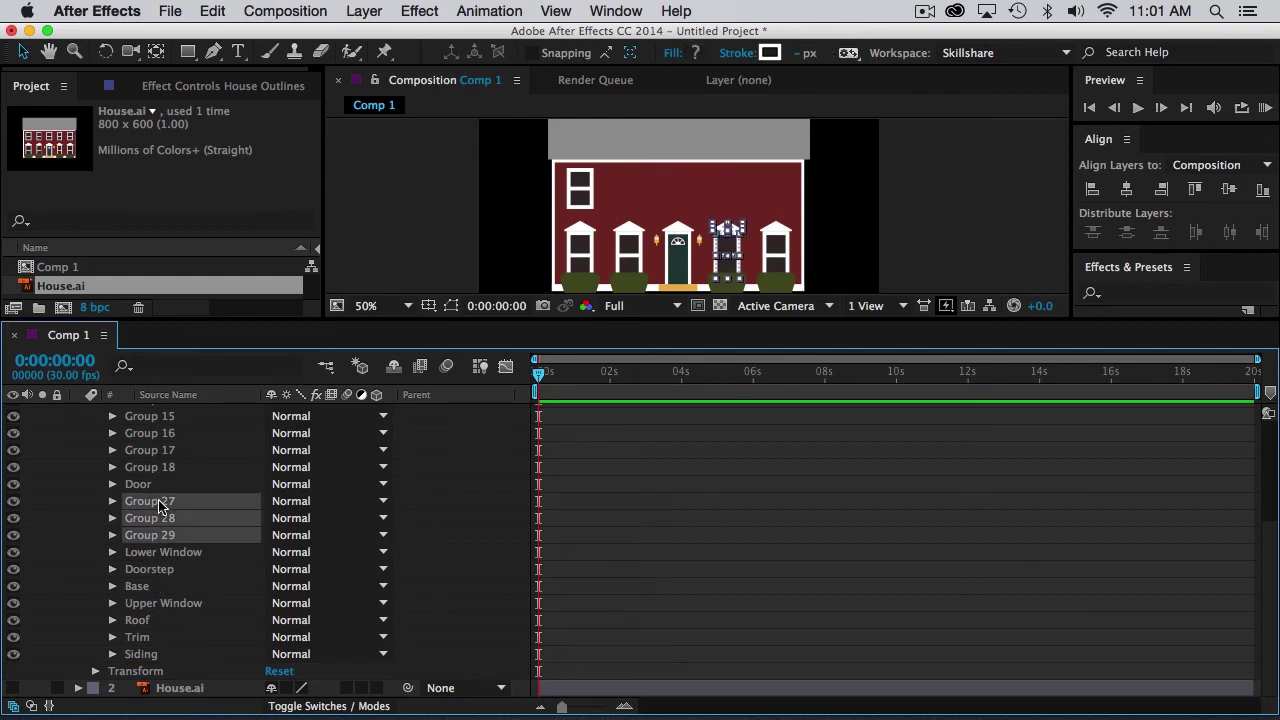
key("Delete")
left_click(148, 518)
left_click(148, 437, "shift")
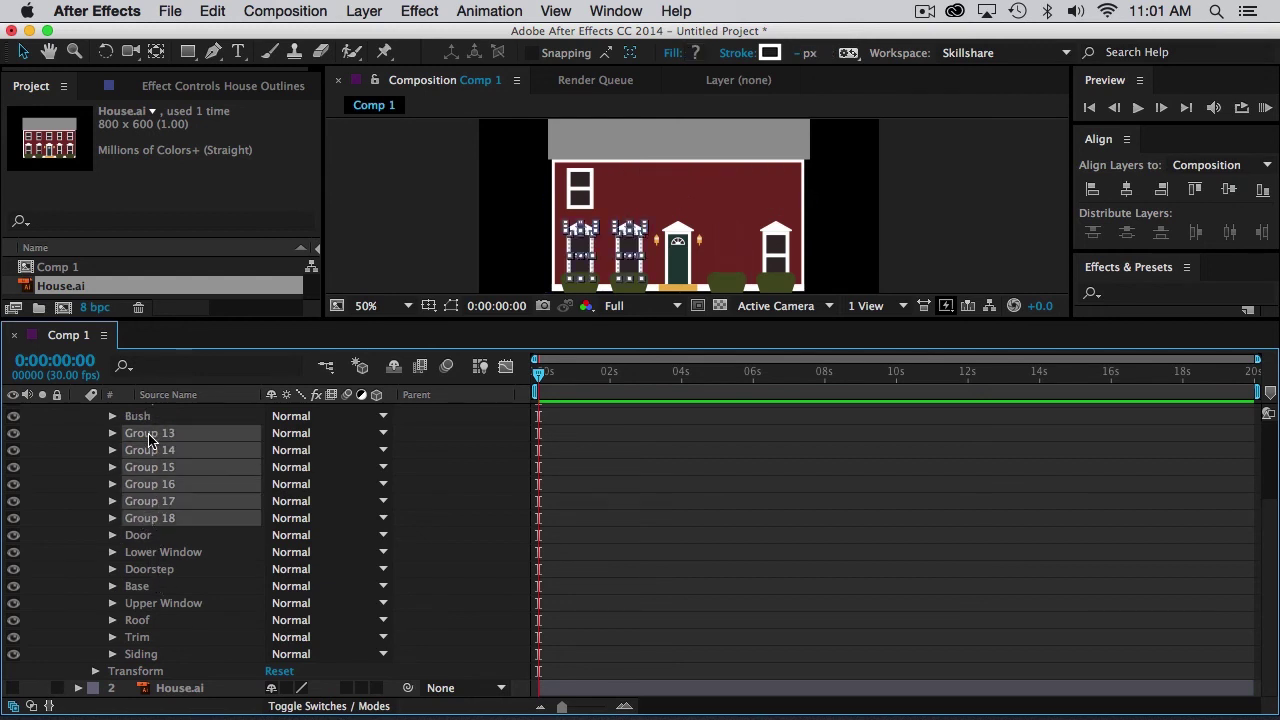
key("Delete")
Delete Groups 9 to 11, the three duplicate bushes, keeping only Bush.
left_click(157, 502)
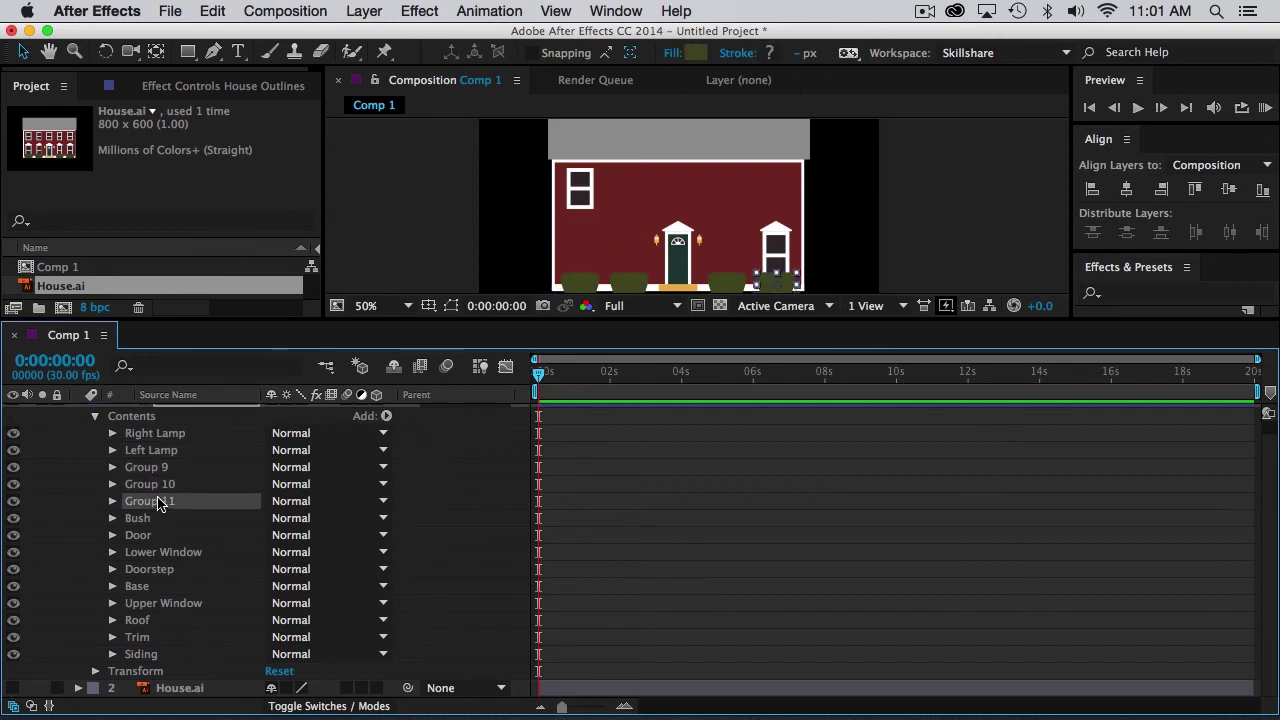
left_click(160, 469, "shift")
key("Delete")
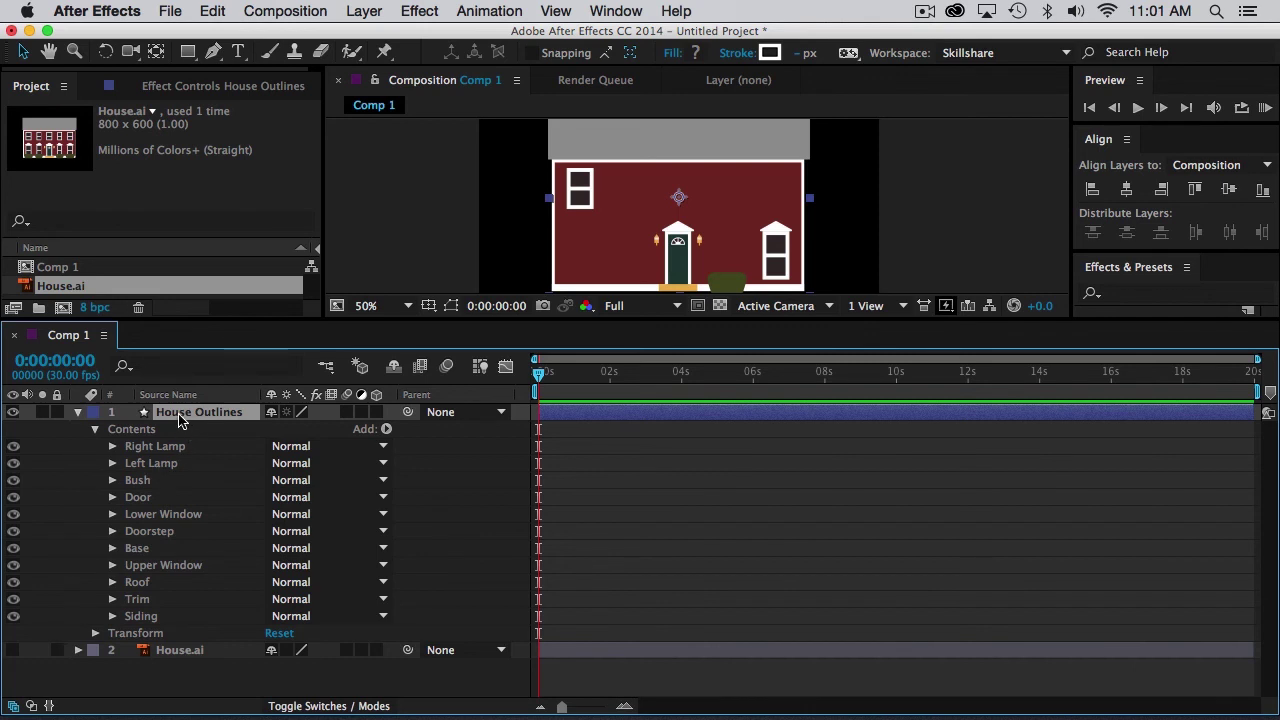
Rename the House Outlines layer as House Elements Master.
key("Return")
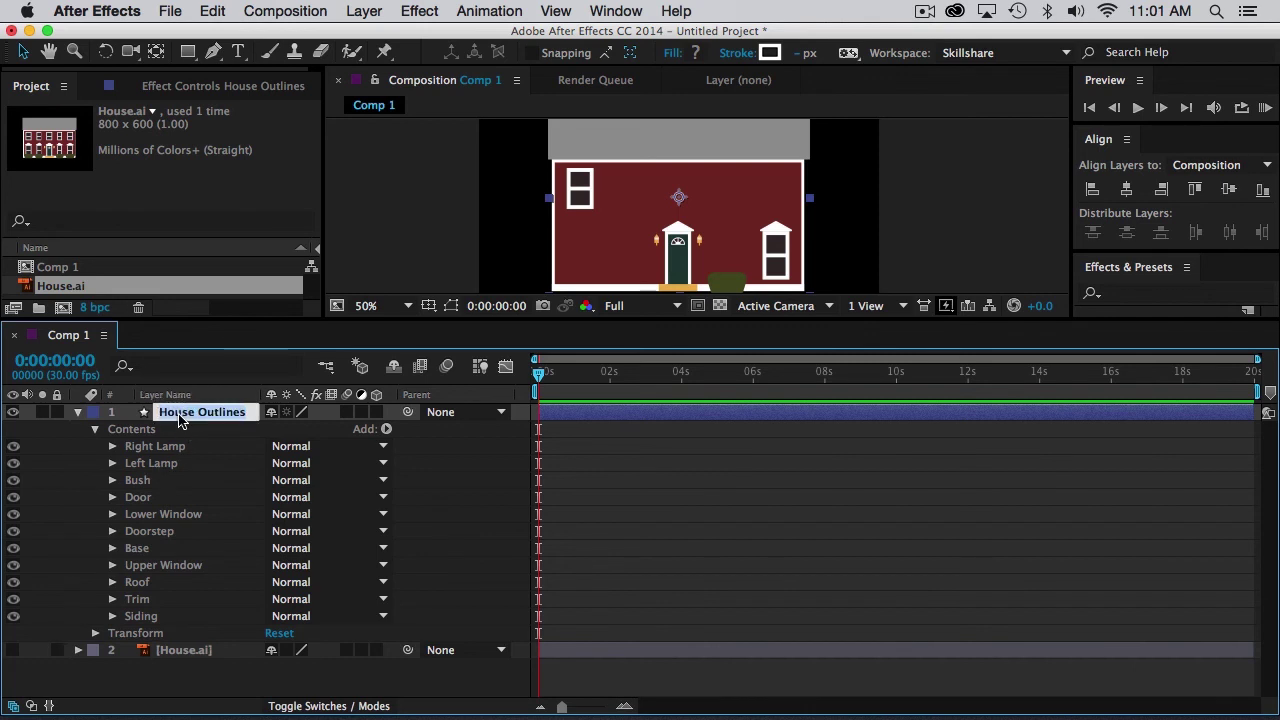
type("House Elements Master")
key("Return")
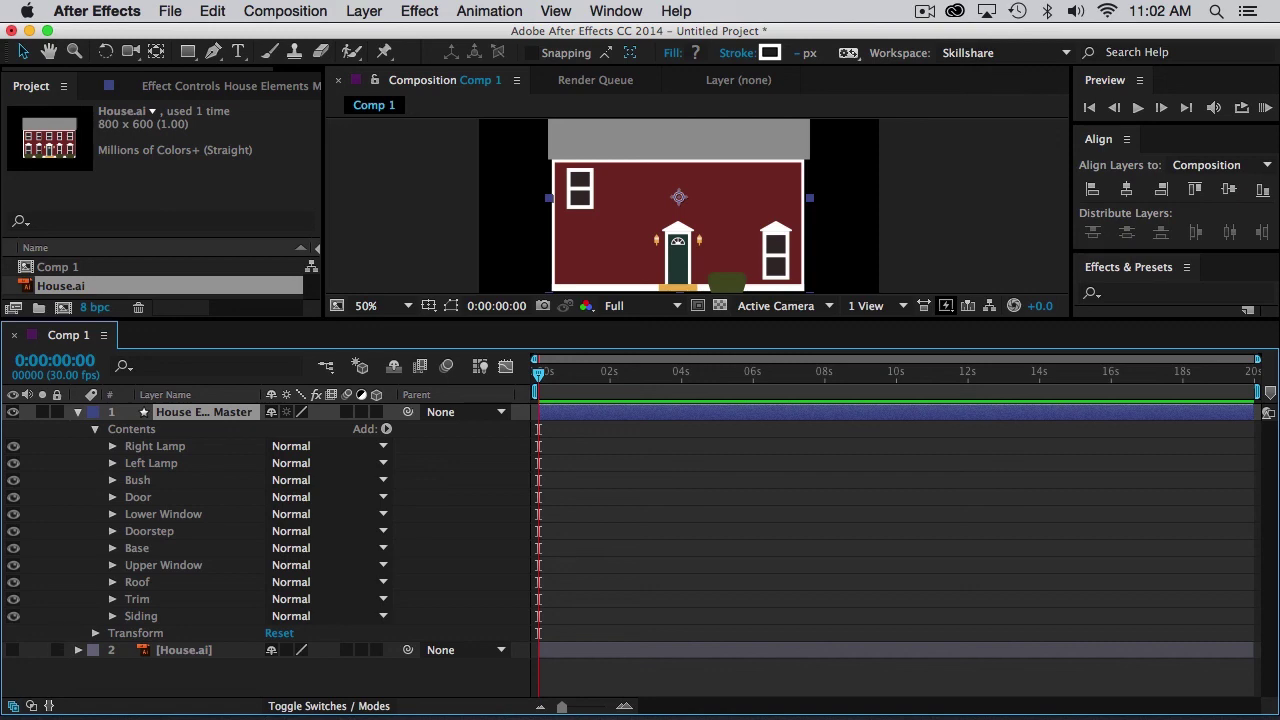
Save the project as House Build in the Sample Project's Ae Project Files folder.
key("super+s")
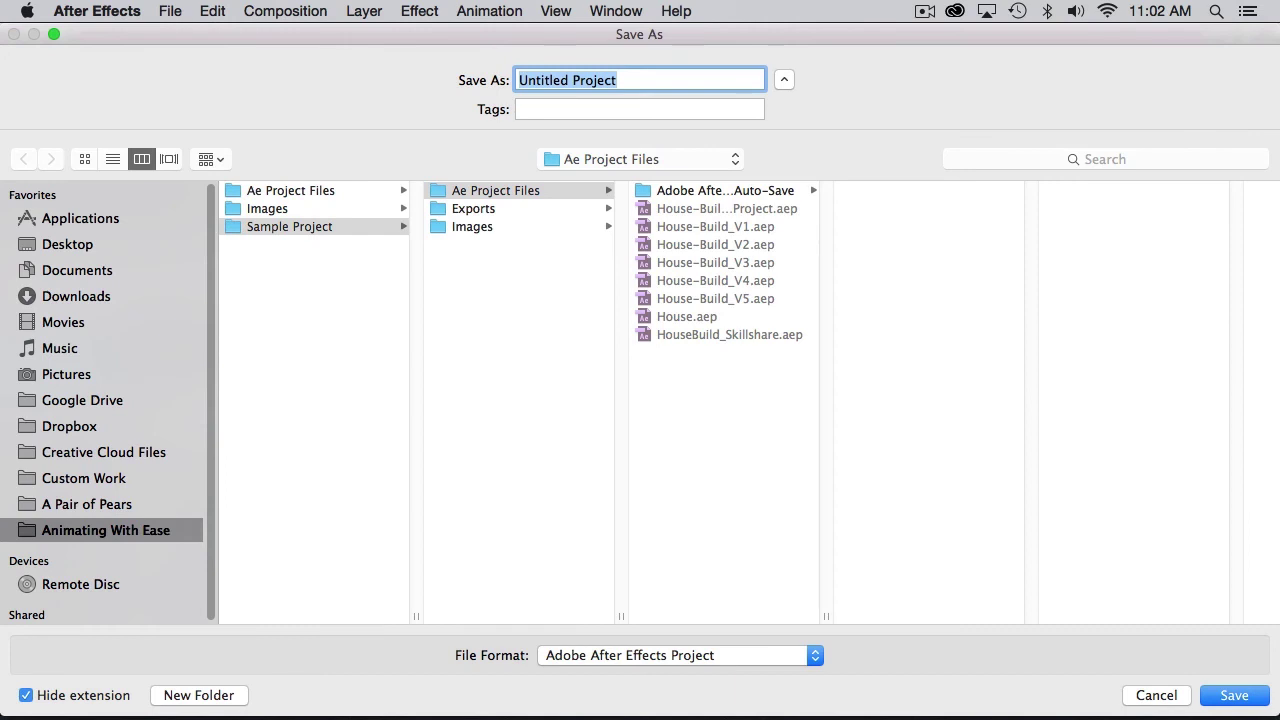
type("House Build")
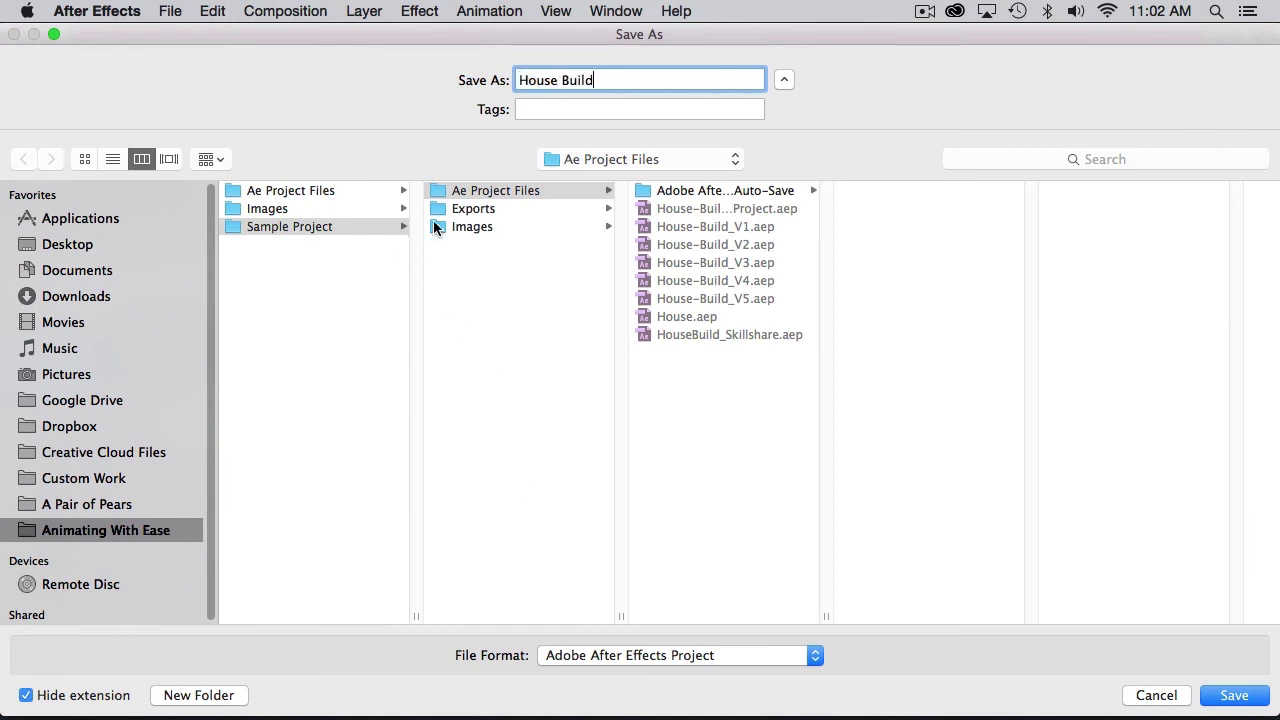
key("Return")
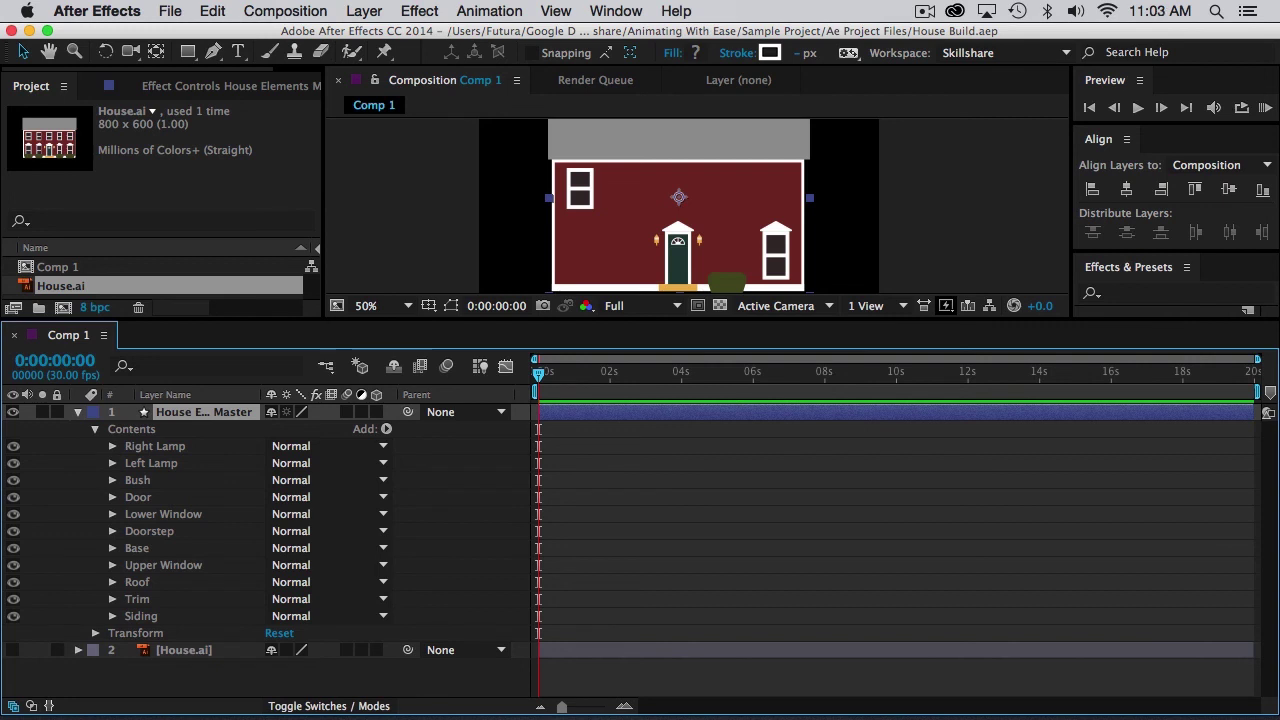